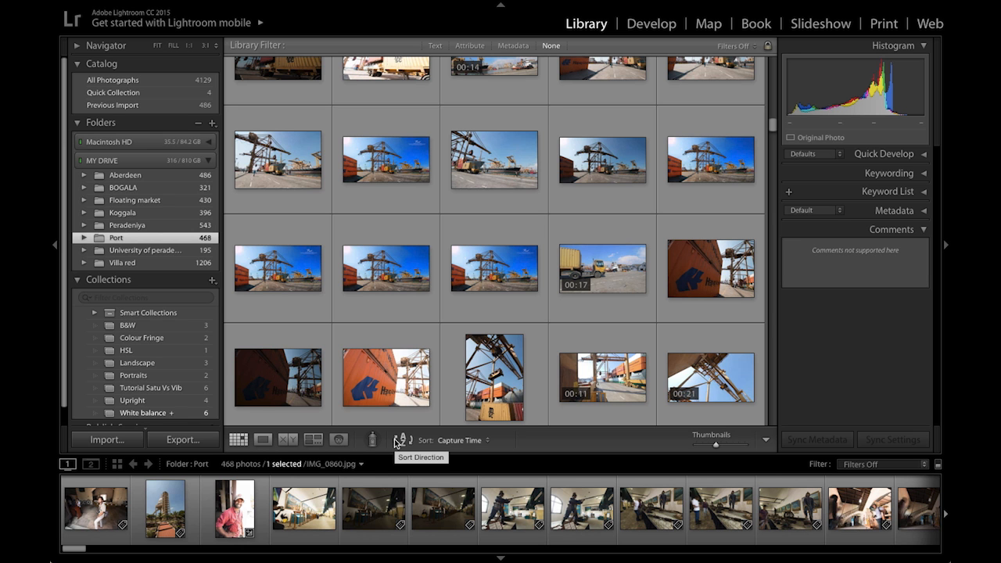
Show the faces found in the Port folder's photos in People view.
scroll(414, 309, "up", 15)
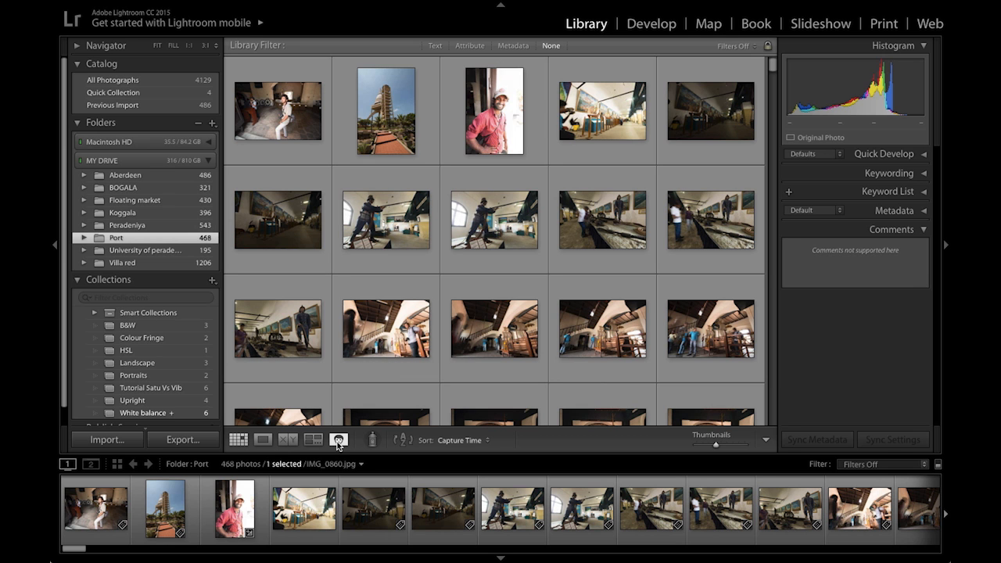
left_click(338, 441)
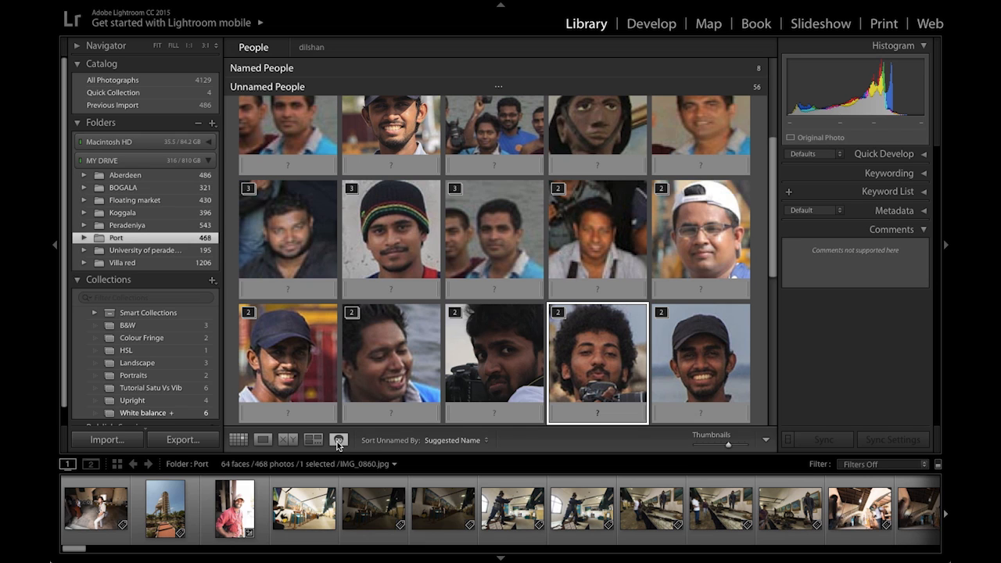
left_click(338, 441)
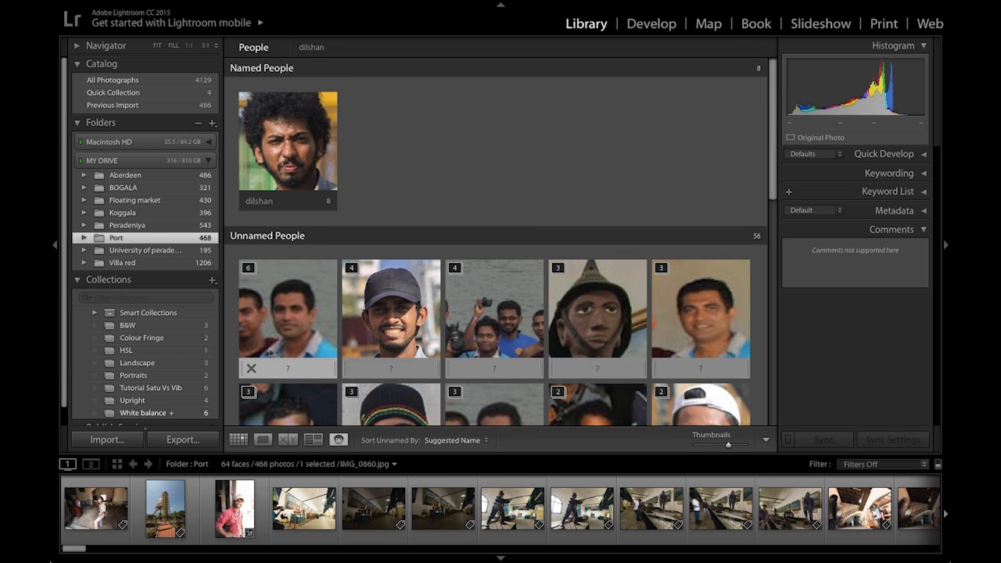
Name the unnamed stack of four faces showing the smiling man in the dark cap with the person's first name.
scroll(498, 359, "down", 2)
left_click(399, 319)
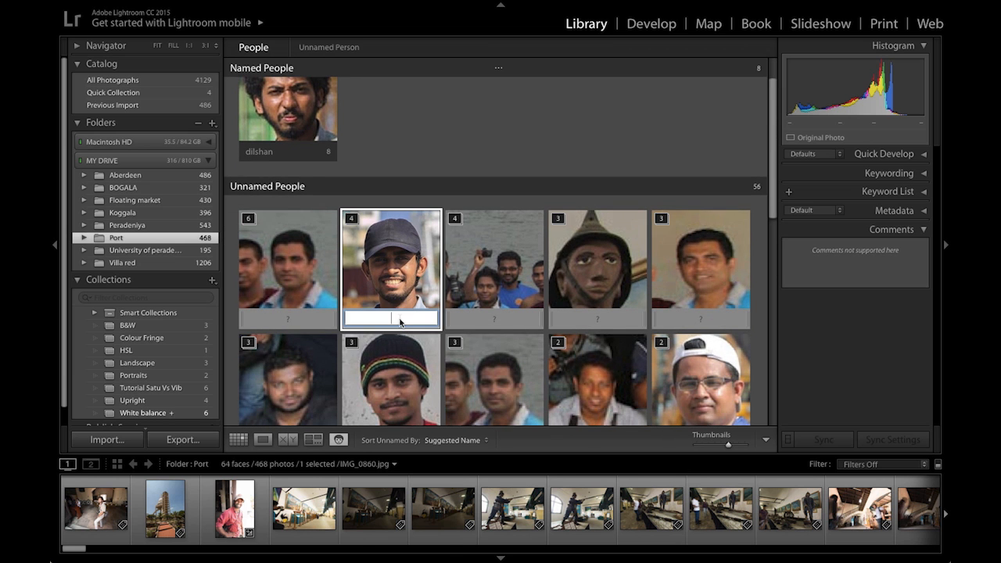
type("Adiya")
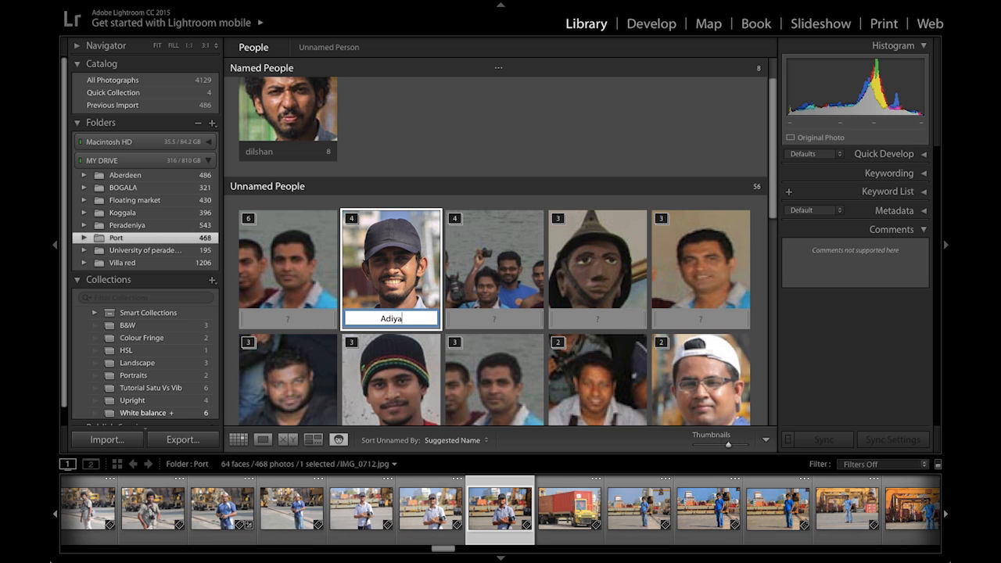
key("Return")
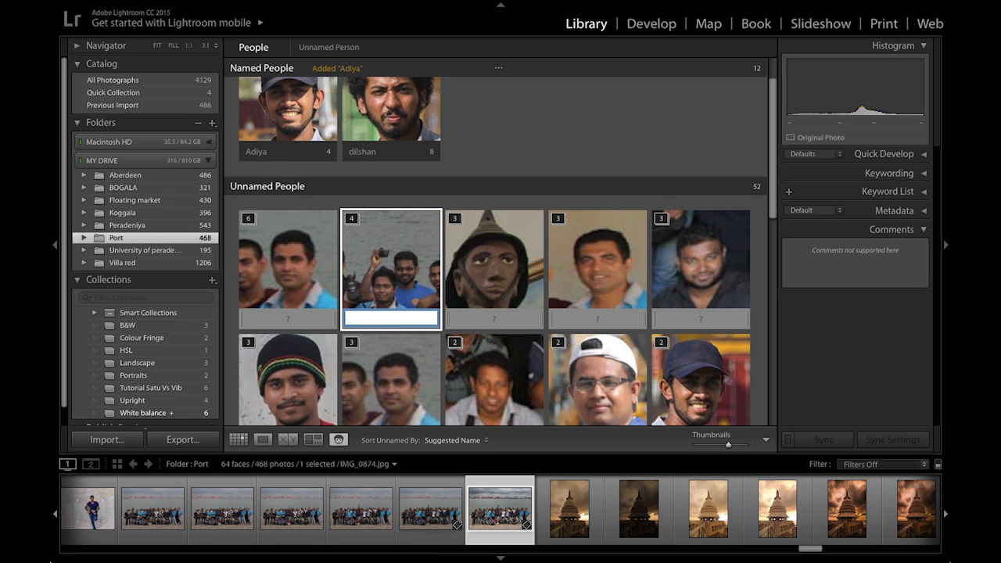
Open the newly named person's face collection and look through the confirmed faces.
double_click(263, 123)
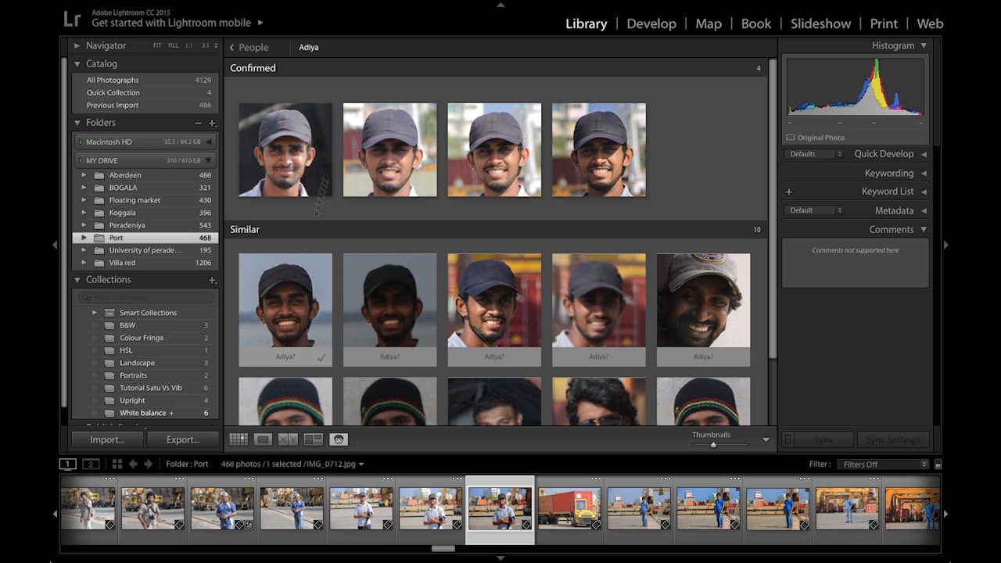
left_click(304, 136)
left_click(394, 153)
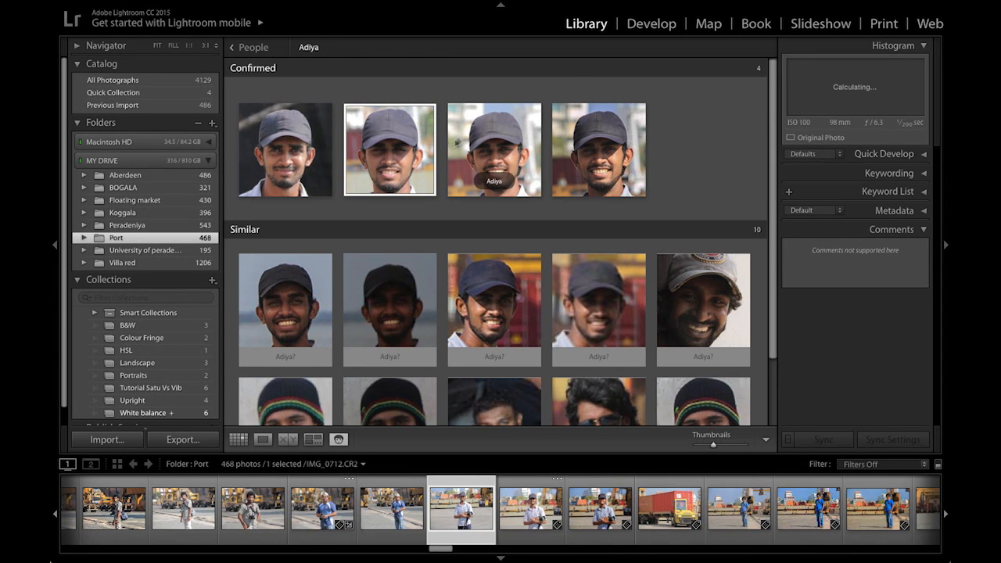
left_click(451, 147)
left_click(596, 147)
left_click(302, 139)
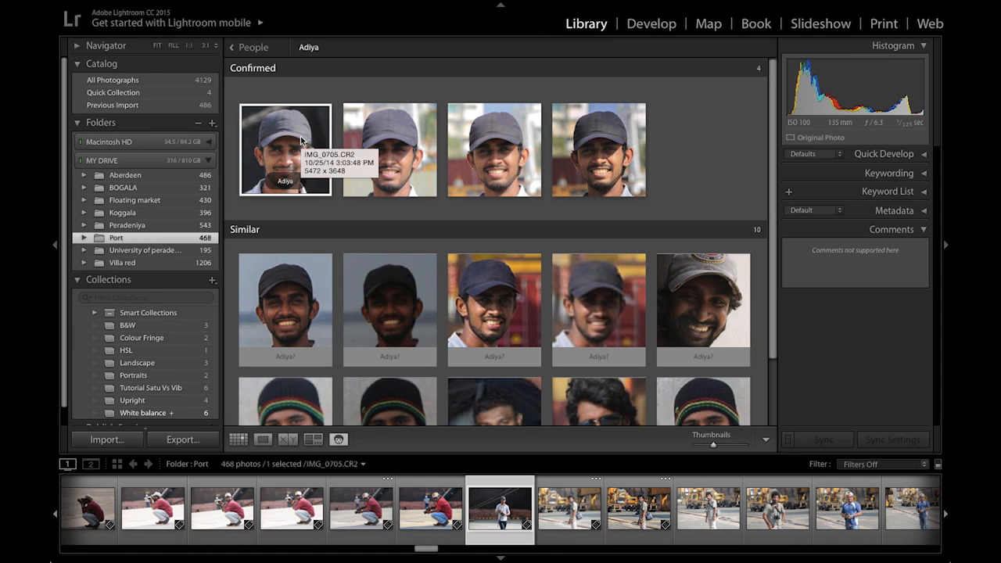
Confirm the four suggested similar faces that show the same man in the dark cap.
mouse_move(313, 283)
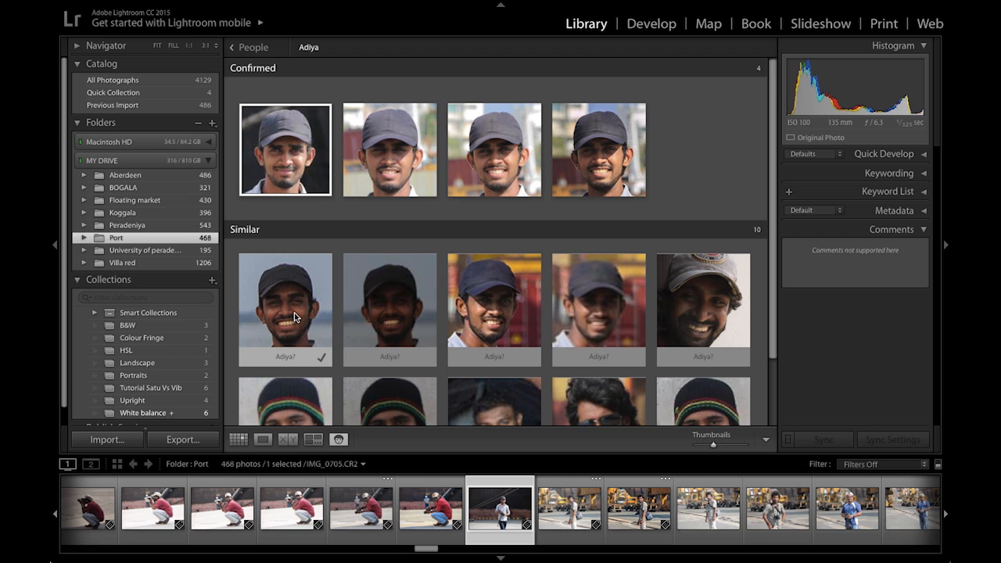
left_click(322, 359)
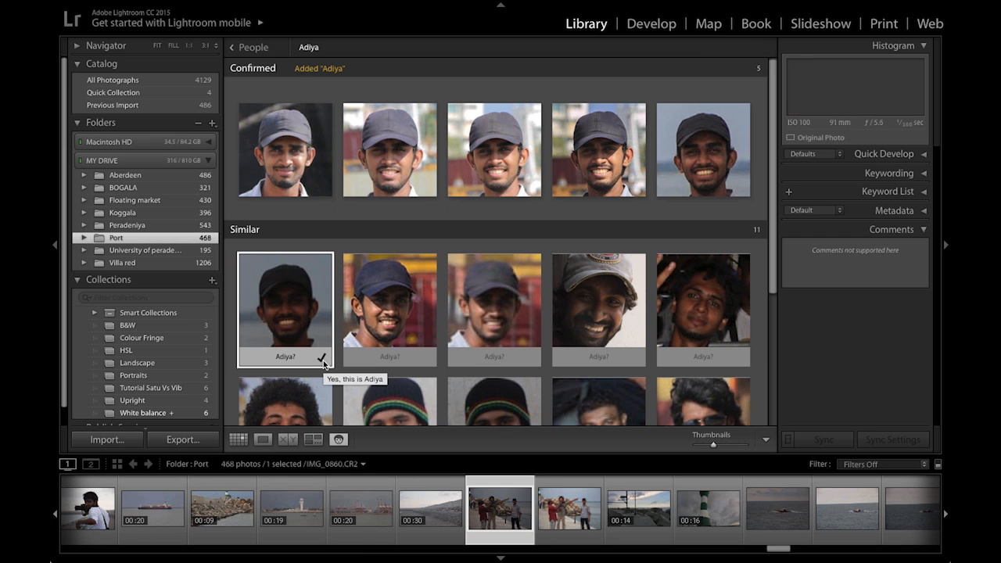
left_click(323, 361)
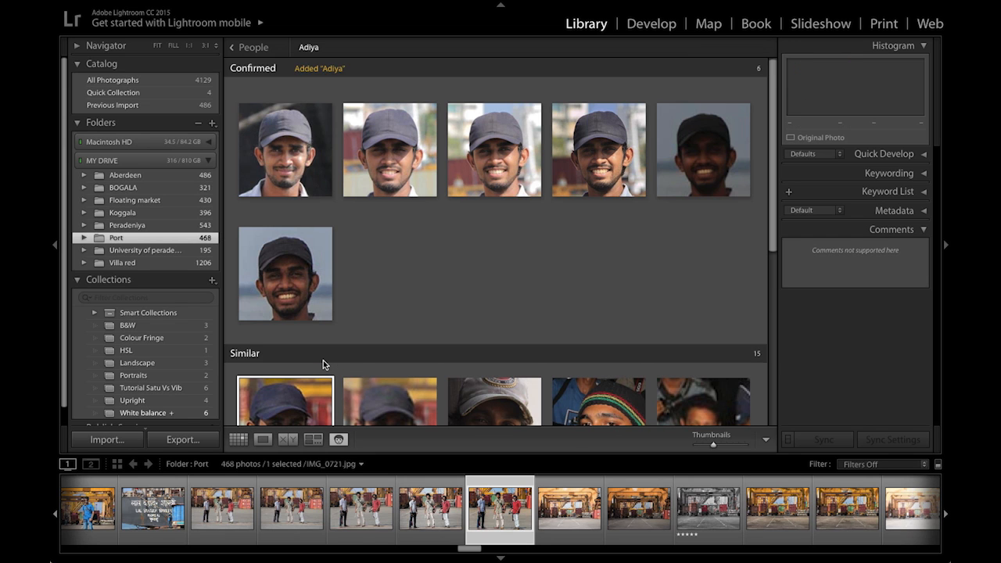
scroll(325, 365, "down", 3)
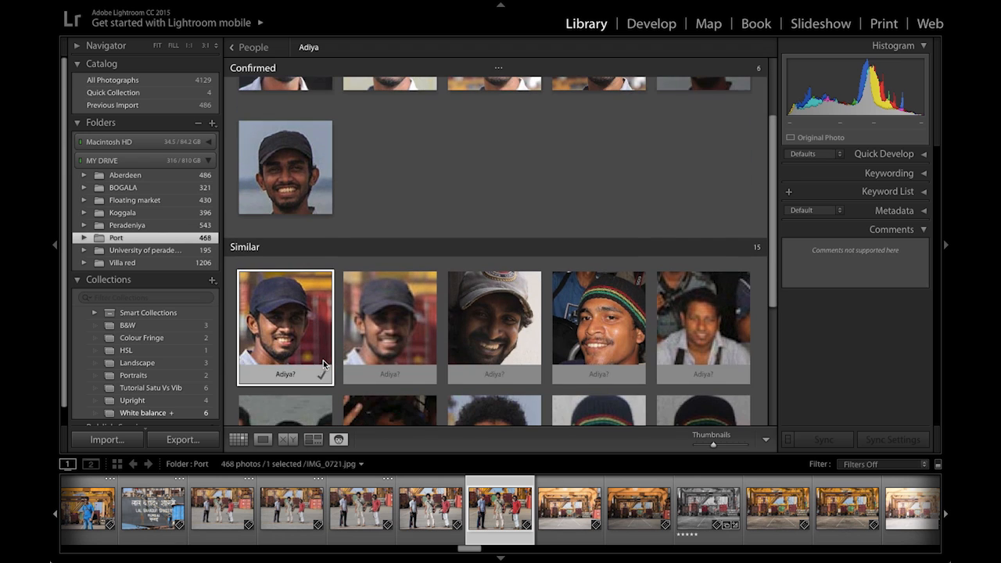
left_click(322, 378)
left_click(322, 376)
left_click(323, 377)
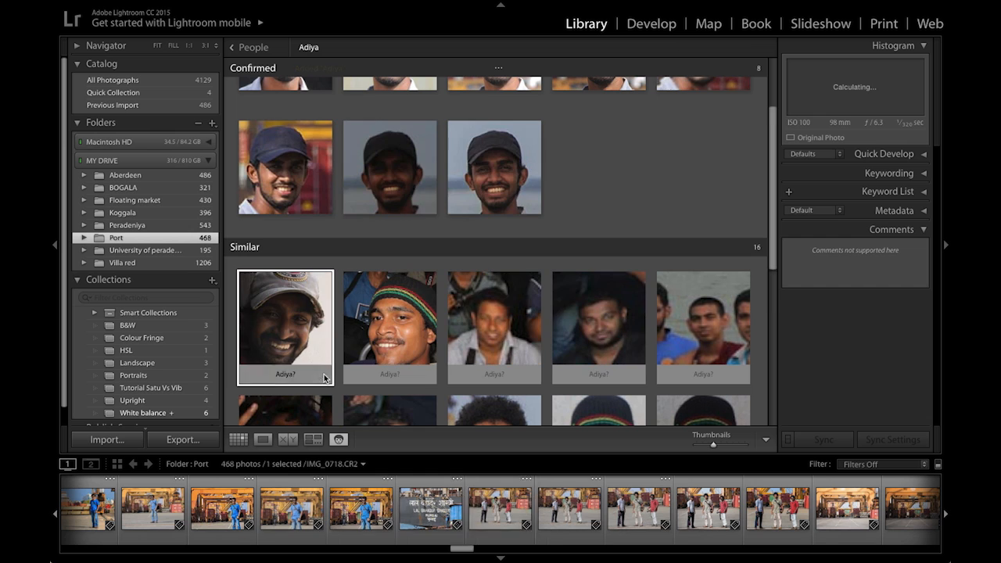
Review the remaining similar suggestions and the confirmed faces of the man in the dark cap.
scroll(503, 365, "down", 8)
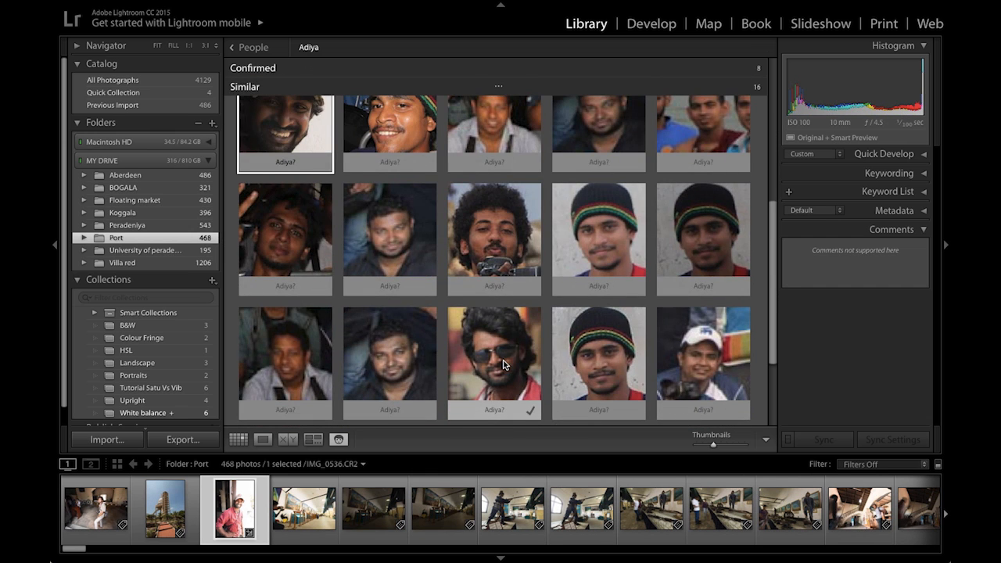
scroll(503, 364, "up", 8)
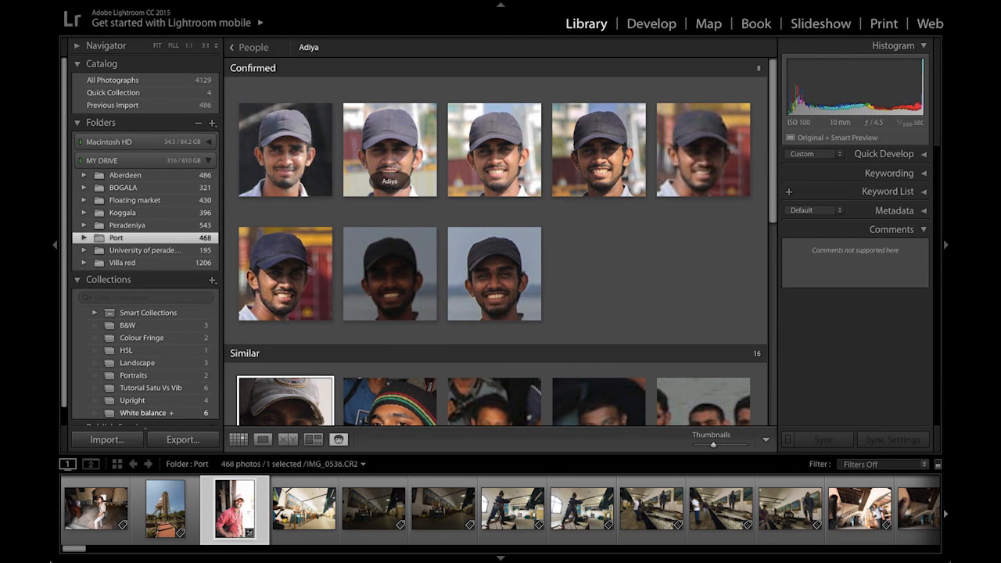
left_click(403, 156)
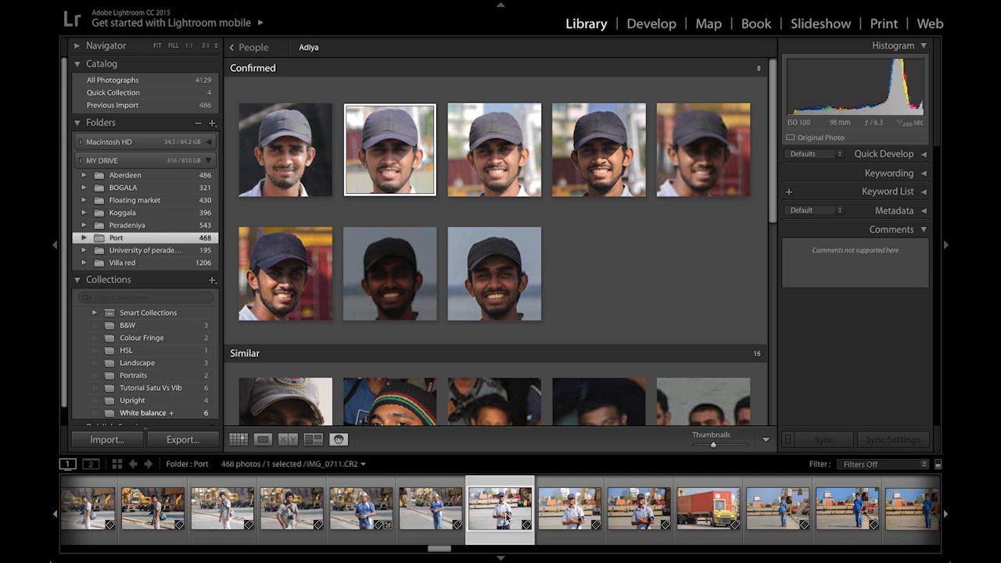
left_click(618, 158)
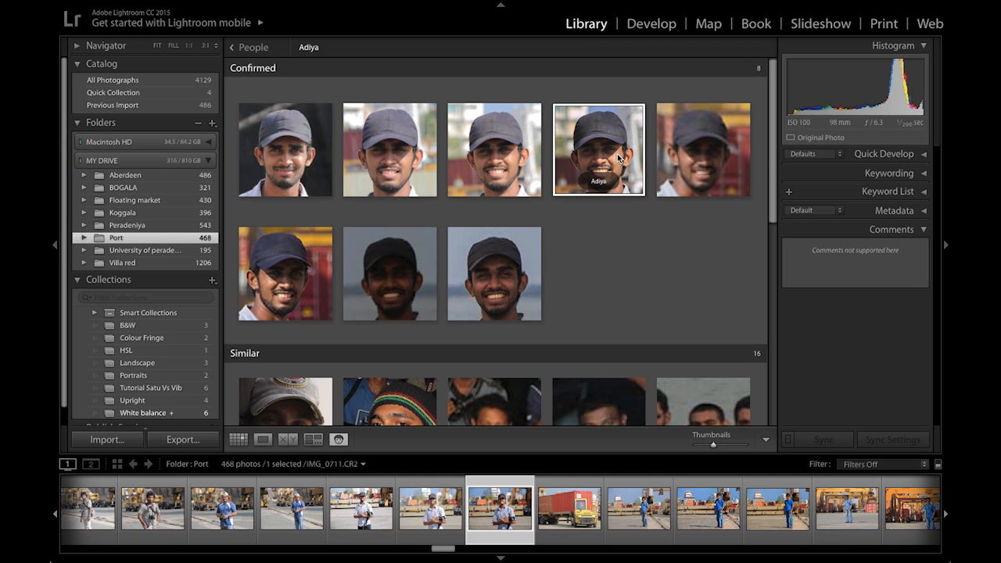
left_click(699, 157)
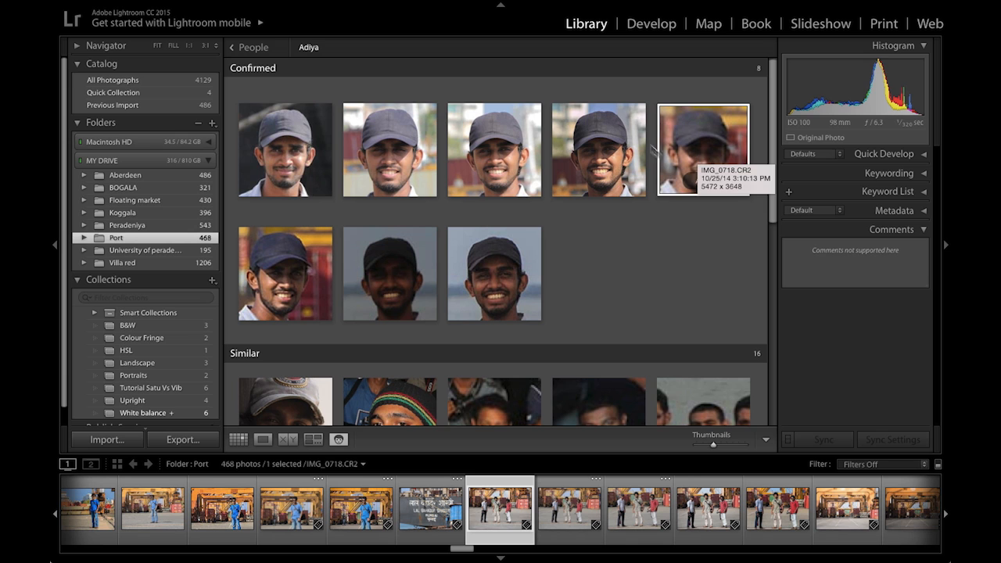
Return to the People overview and open the face collection of the named curly-haired man.
left_click(253, 48)
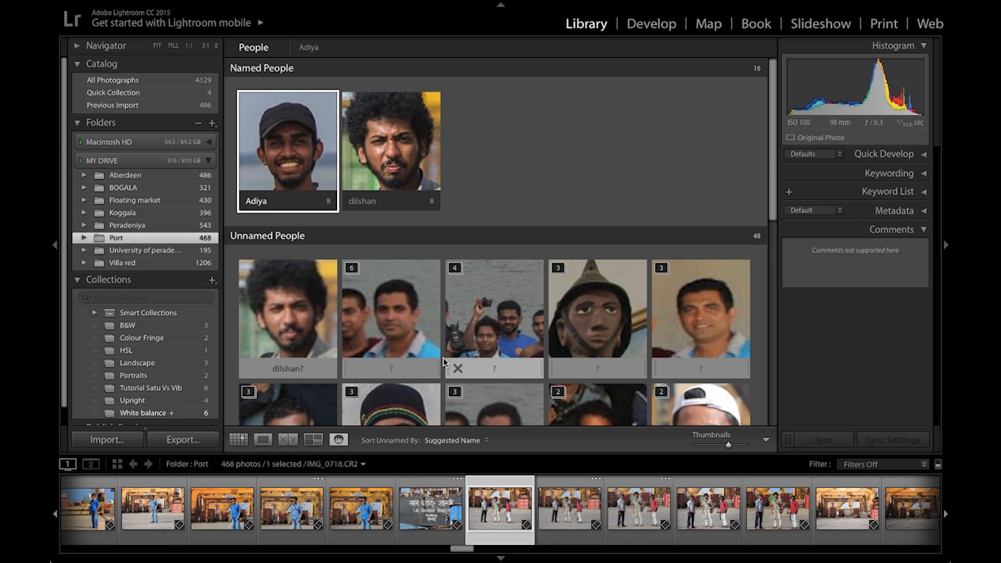
scroll(444, 362, "down", 3)
scroll(444, 362, "down", 4)
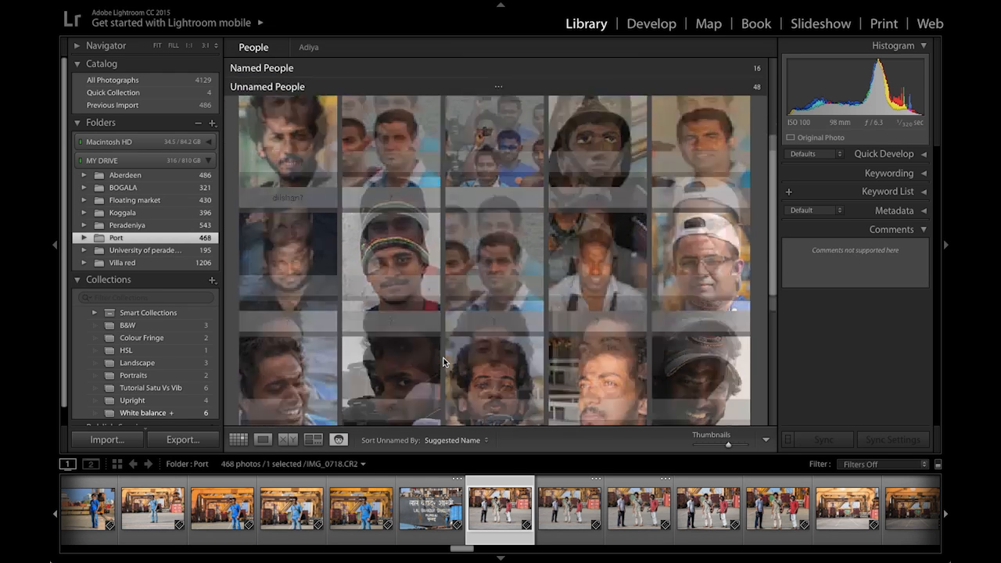
scroll(444, 362, "up", 6)
left_click(412, 156)
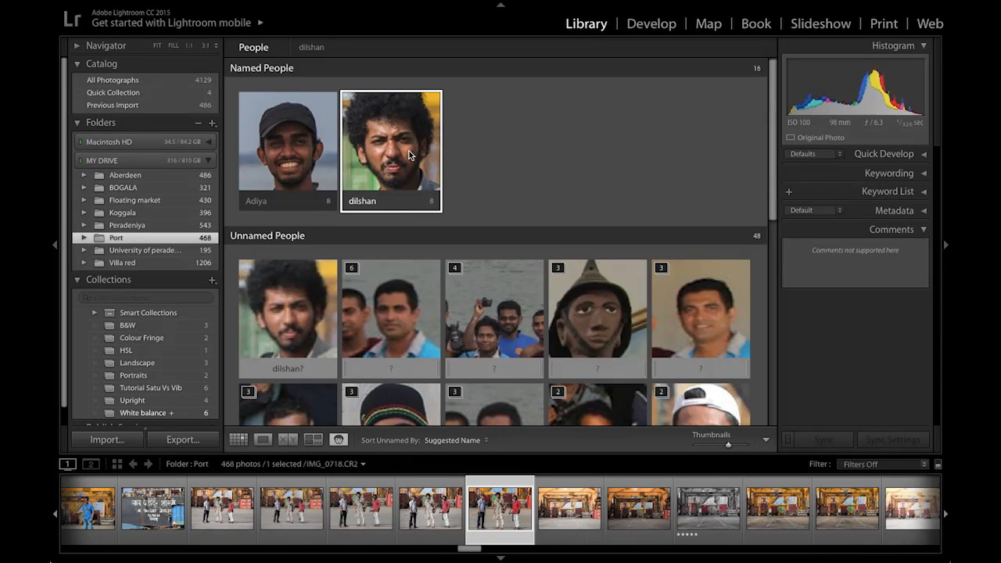
double_click(407, 156)
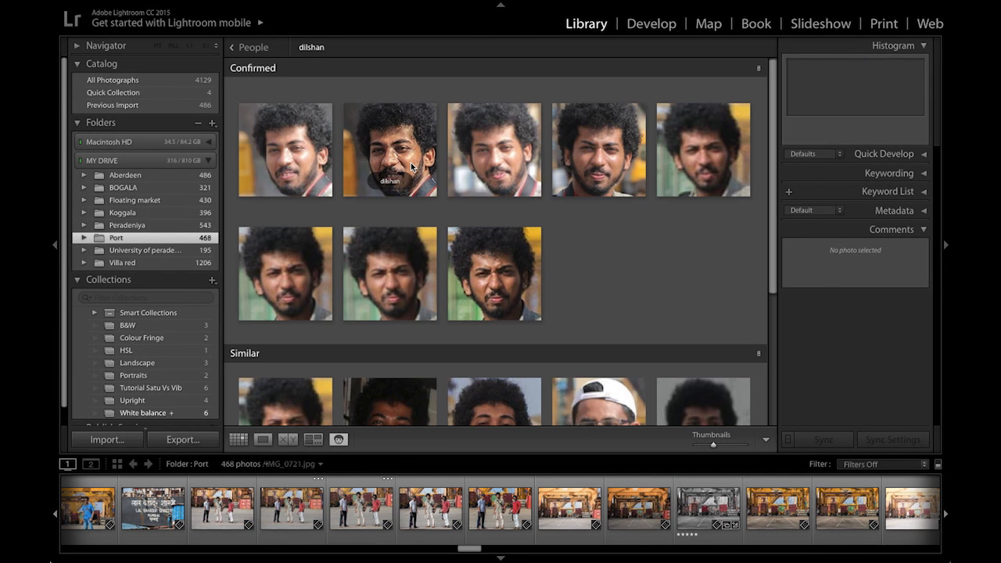
Confirm three suggested similar faces of the curly-haired man, including the one holding a camera, and review his confirmed faces.
scroll(547, 303, "down", 3)
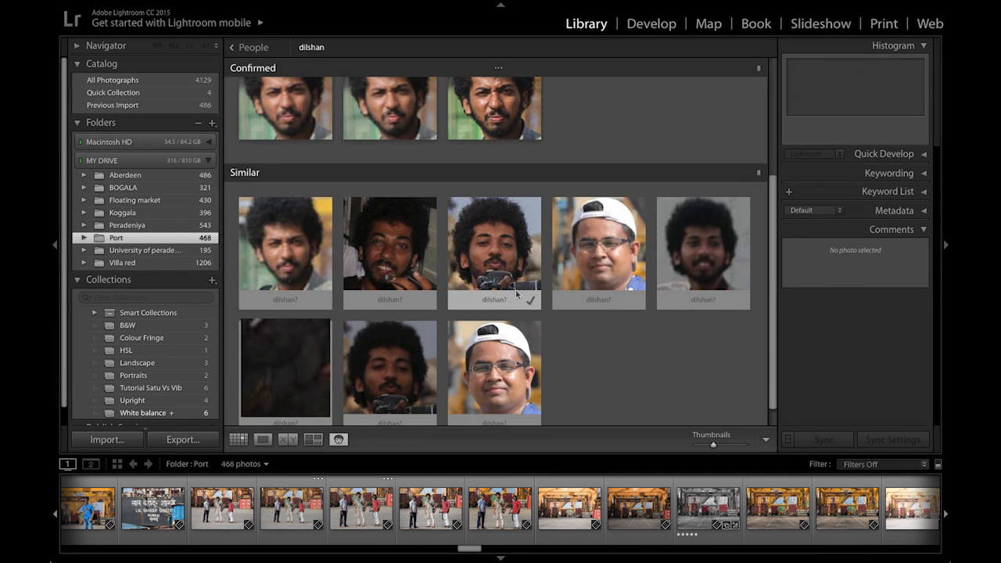
left_click(531, 299)
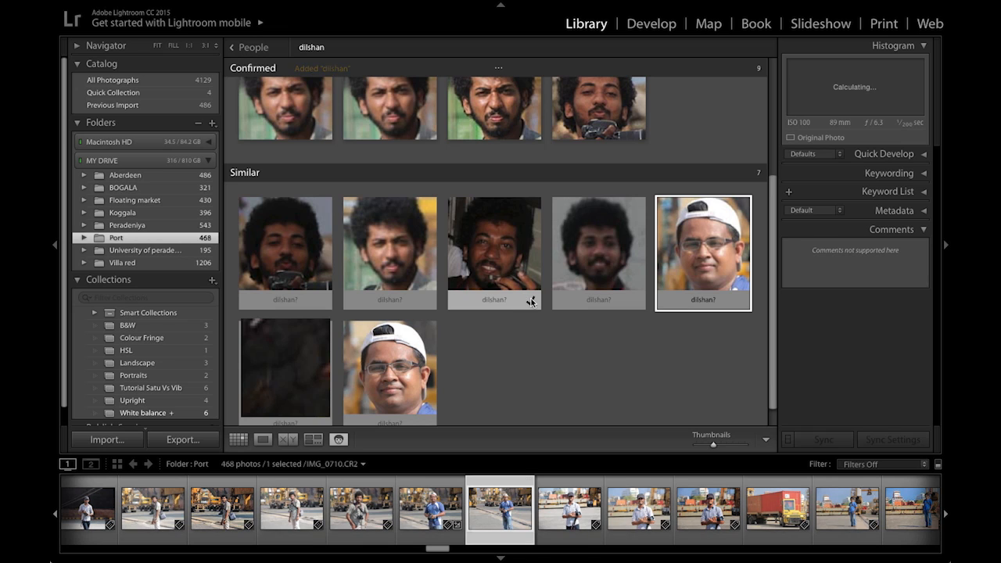
left_click(531, 299)
left_click(426, 298)
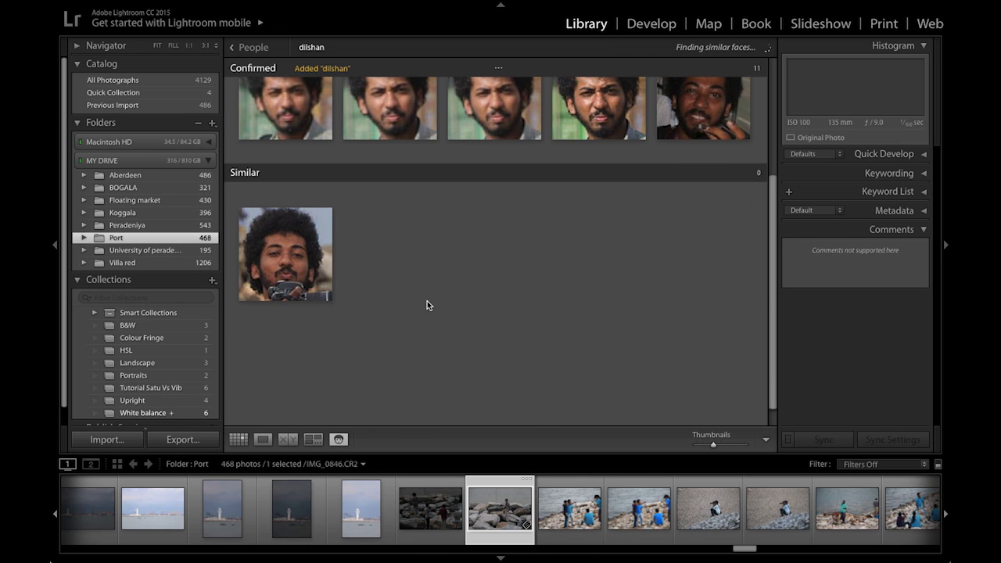
scroll(452, 238, "up", 5)
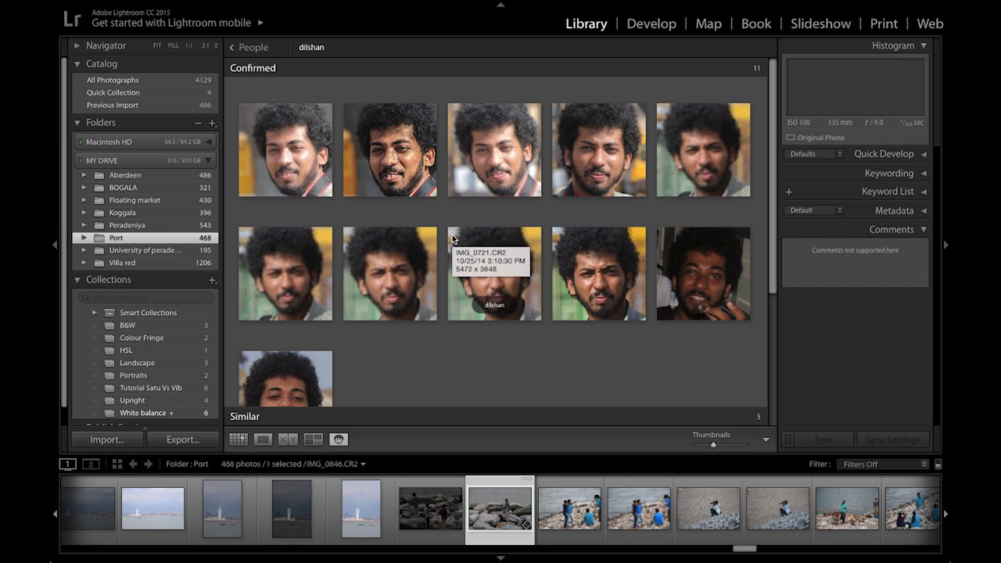
Leave People view for the Develop module and select the three portrait-format tower exposures starting with IMG_0839.CR2.
left_click(237, 440)
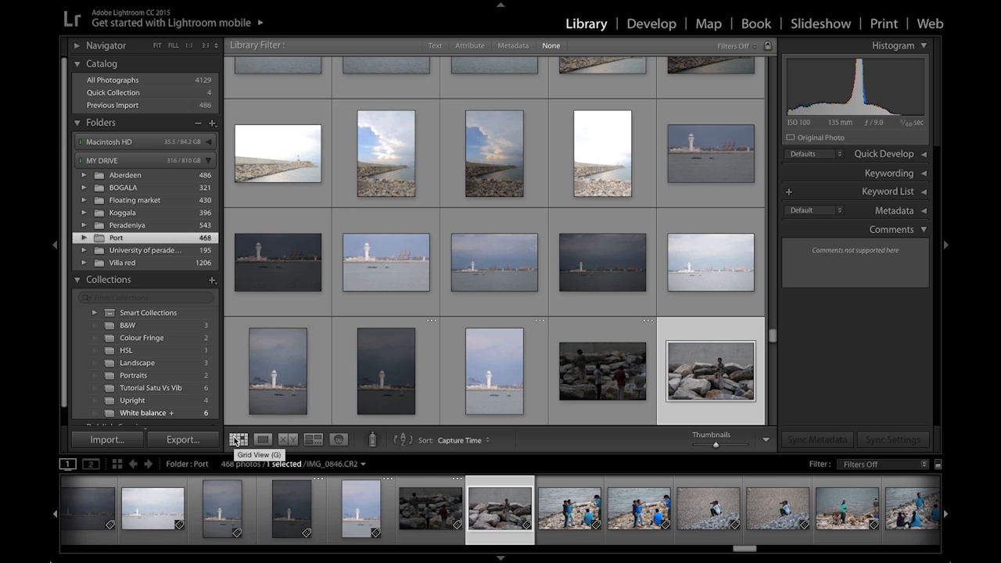
left_click(651, 23)
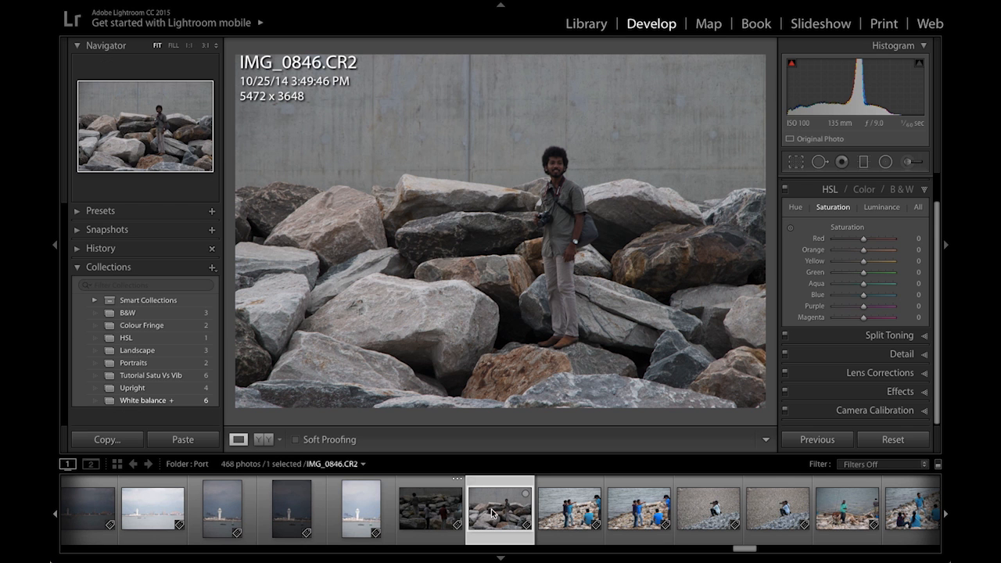
scroll(485, 504, "right", 2)
scroll(470, 508, "left", 3)
left_click(288, 513)
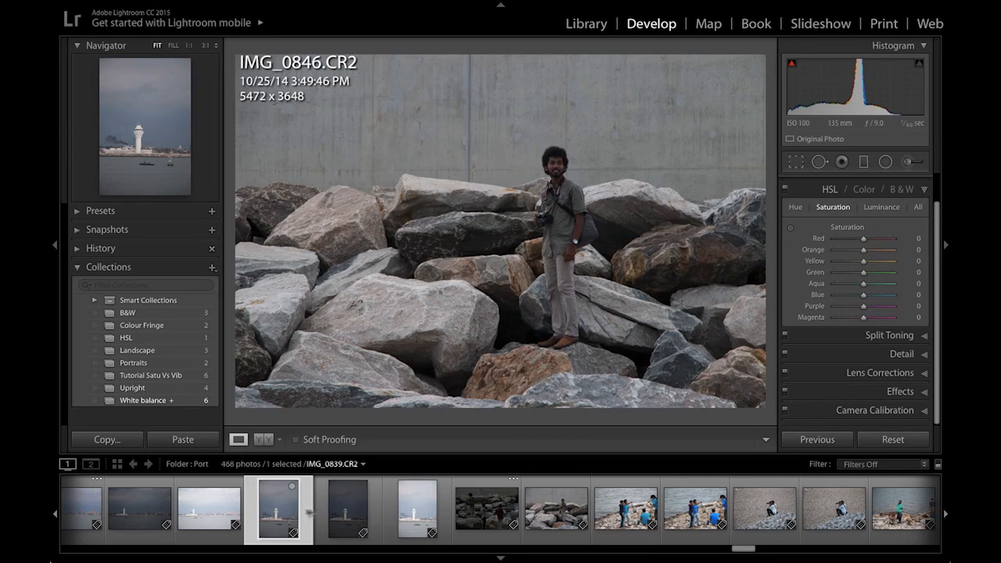
left_click(412, 513, "shift")
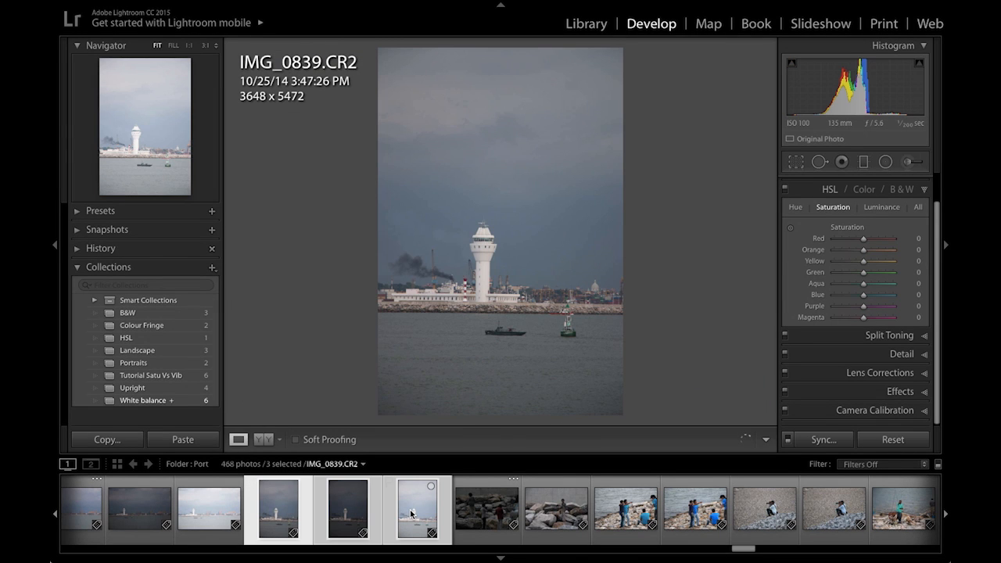
Open the HDR Photo Merge preview for the three selected tower exposures and inspect the tower area up close.
right_click(412, 513)
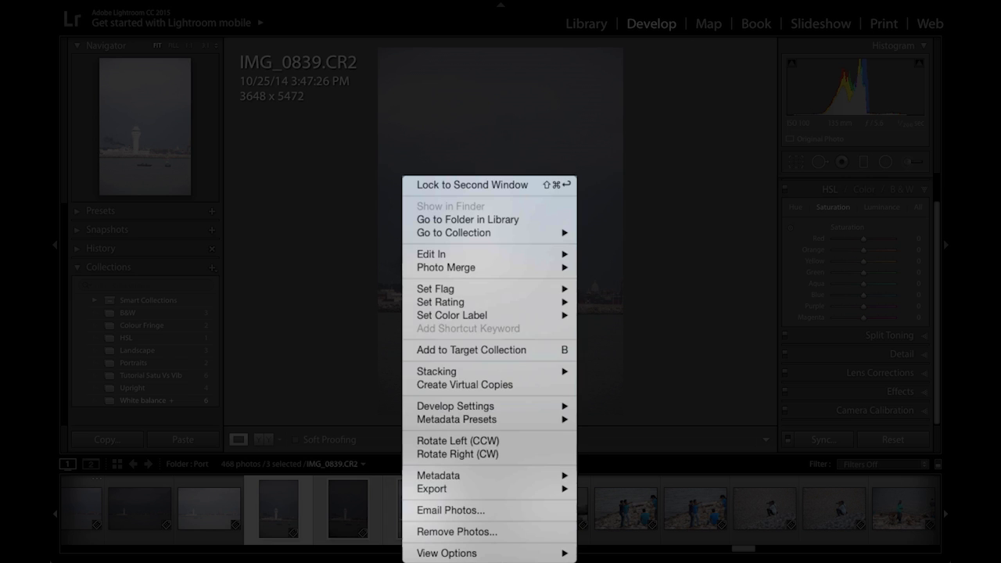
mouse_move(545, 278)
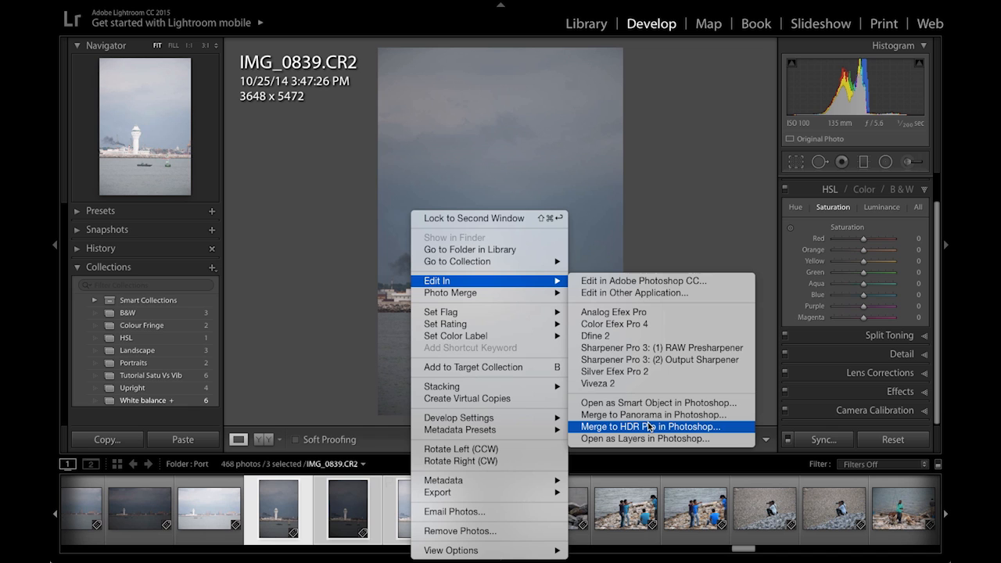
left_click(351, 527)
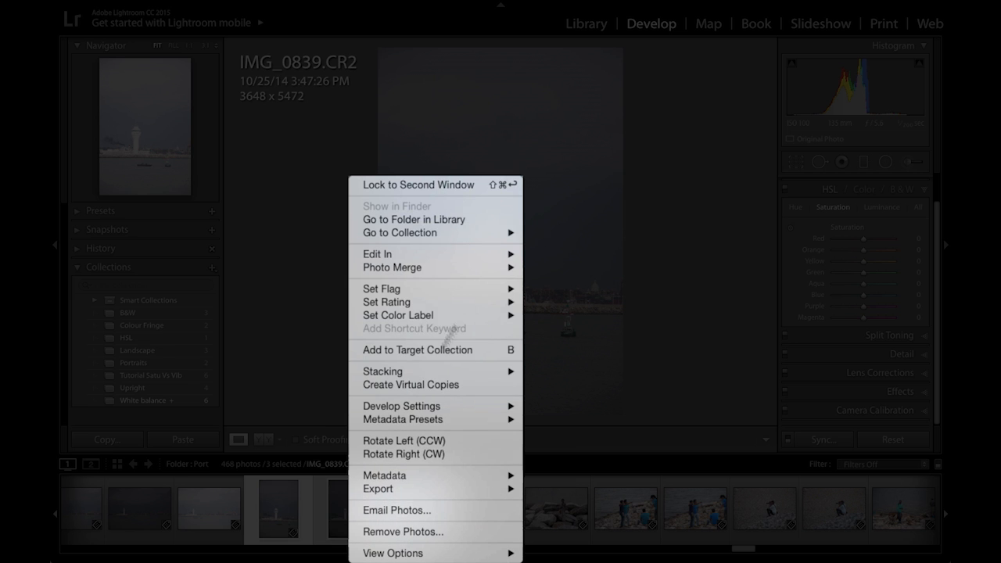
mouse_move(480, 297)
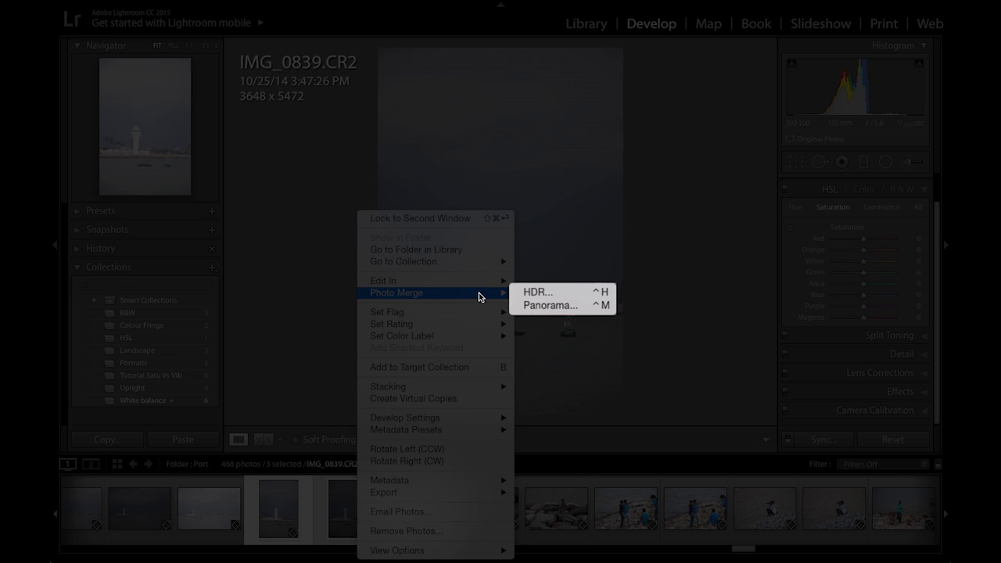
left_click(537, 292)
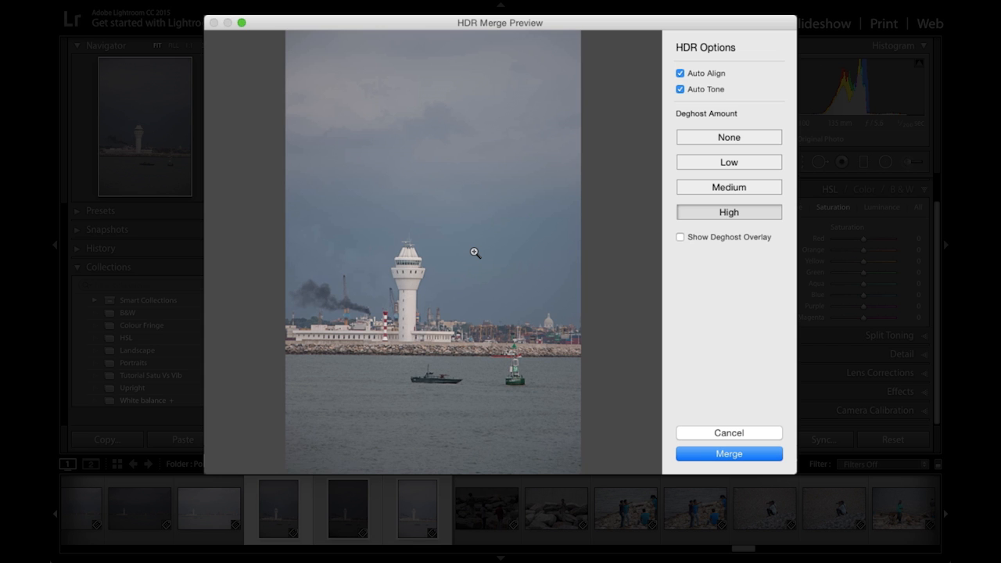
left_click(413, 312)
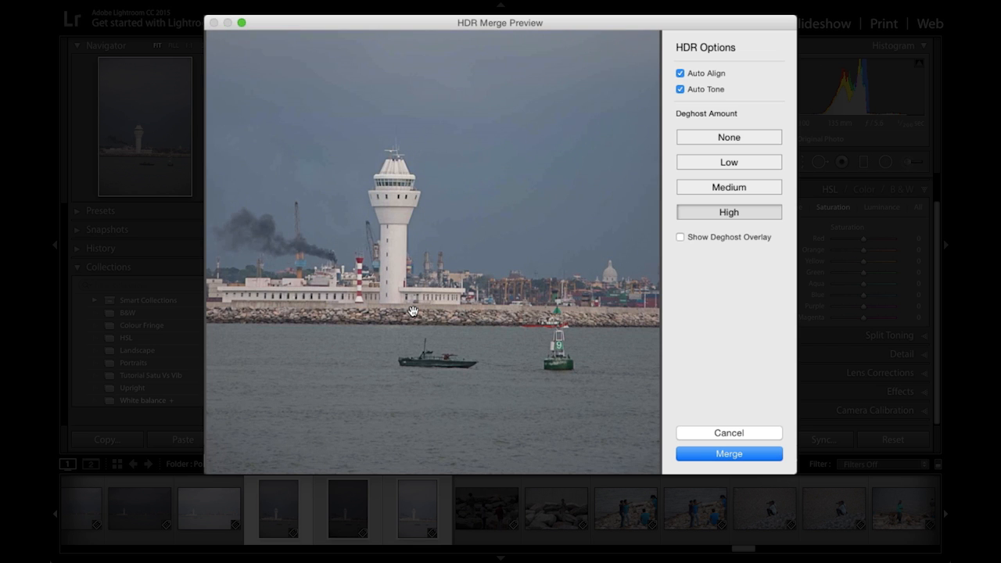
left_click(413, 312)
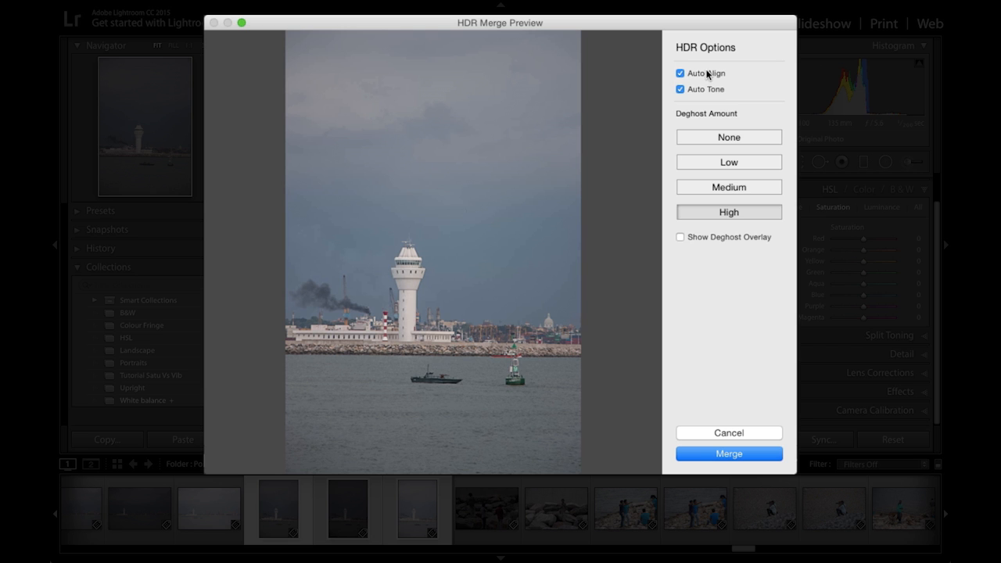
Try the HDR preview with Auto Tone off, with Auto Align off, and with the Deghost Amount at None.
left_click(680, 89)
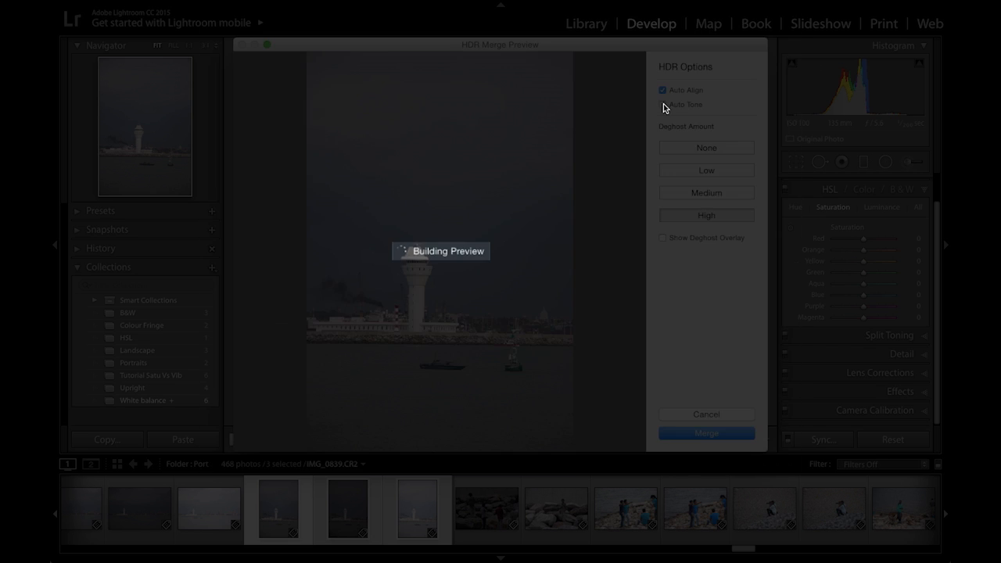
left_click(663, 105)
left_click(664, 92)
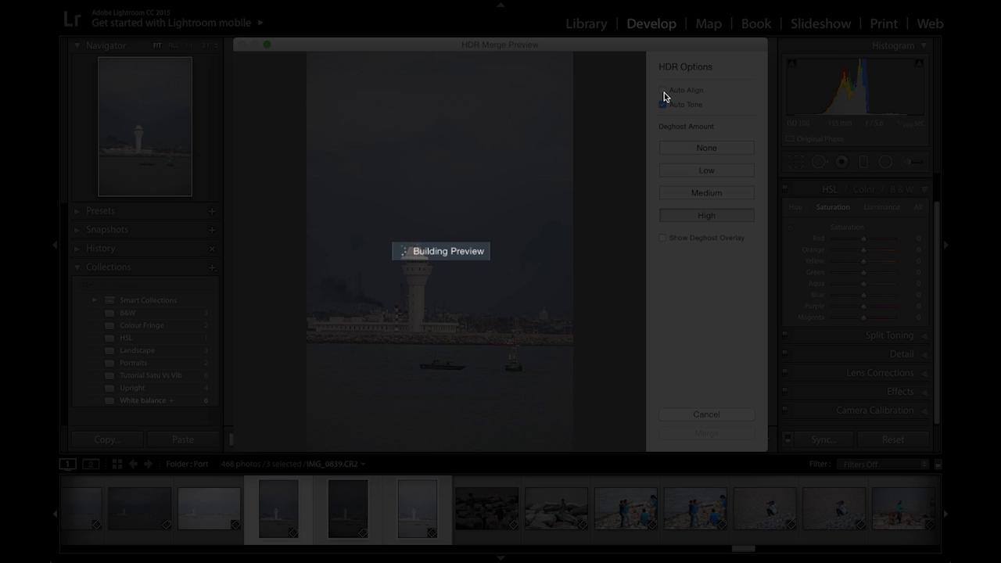
left_click(688, 148)
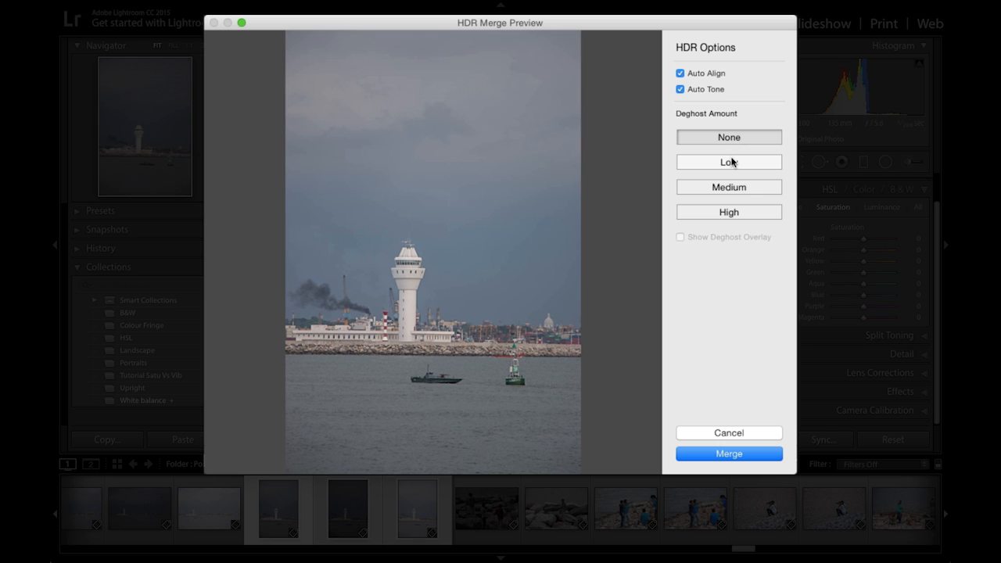
Merge the exposures with a High Deghost Amount and display the resulting IMG_0839-HDR.dng in Develop.
left_click(731, 211)
left_click(750, 455)
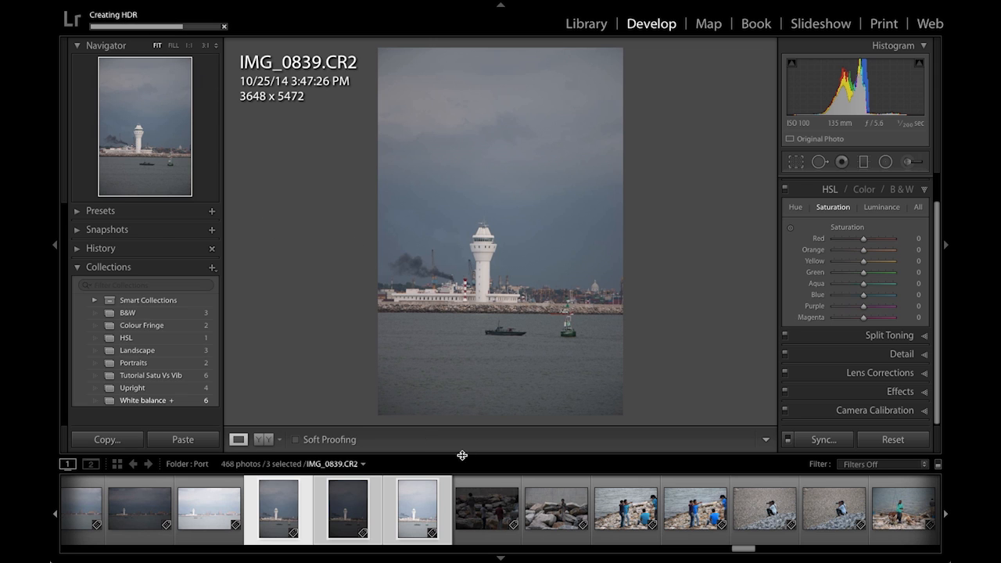
left_click(492, 515)
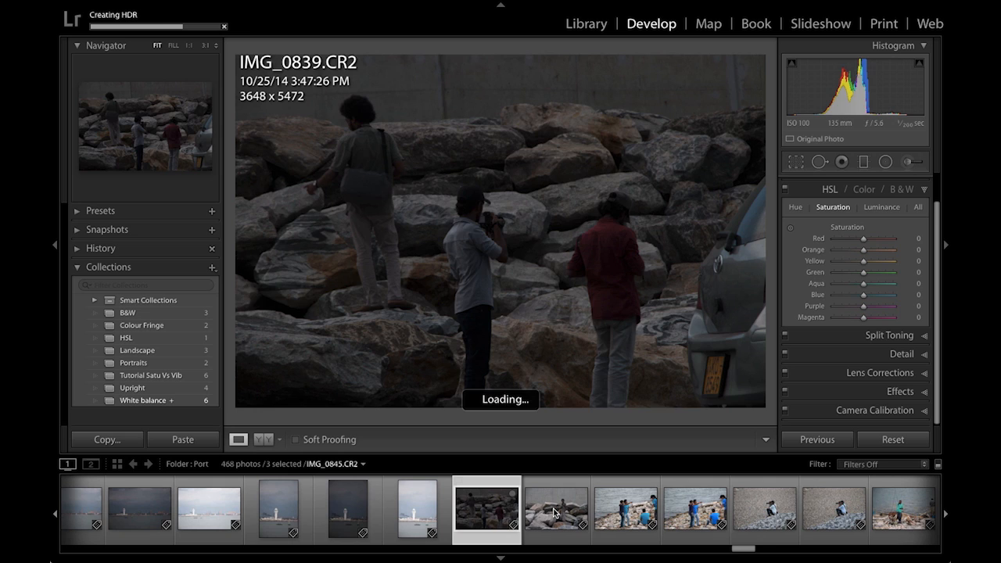
left_click(554, 514)
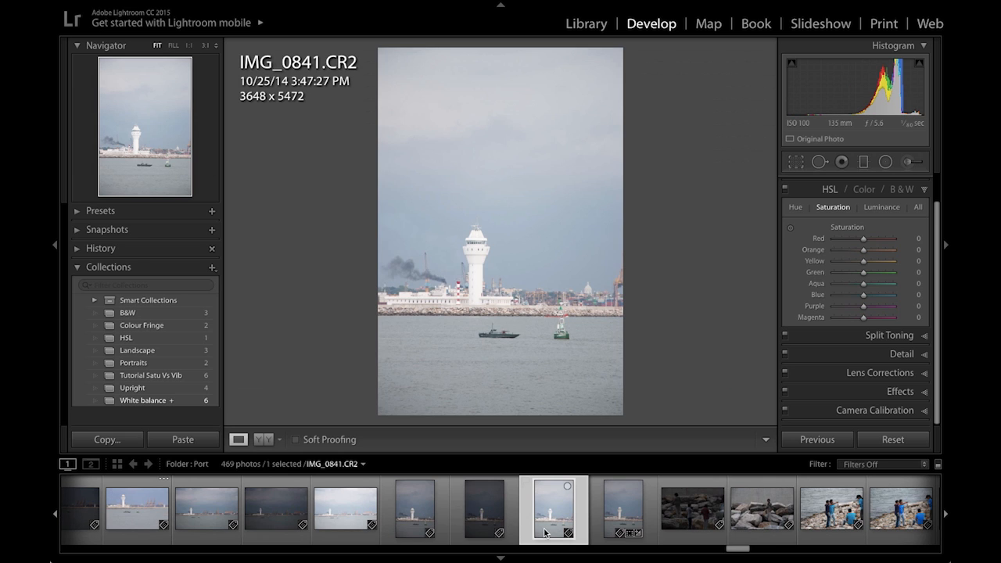
left_click(624, 521)
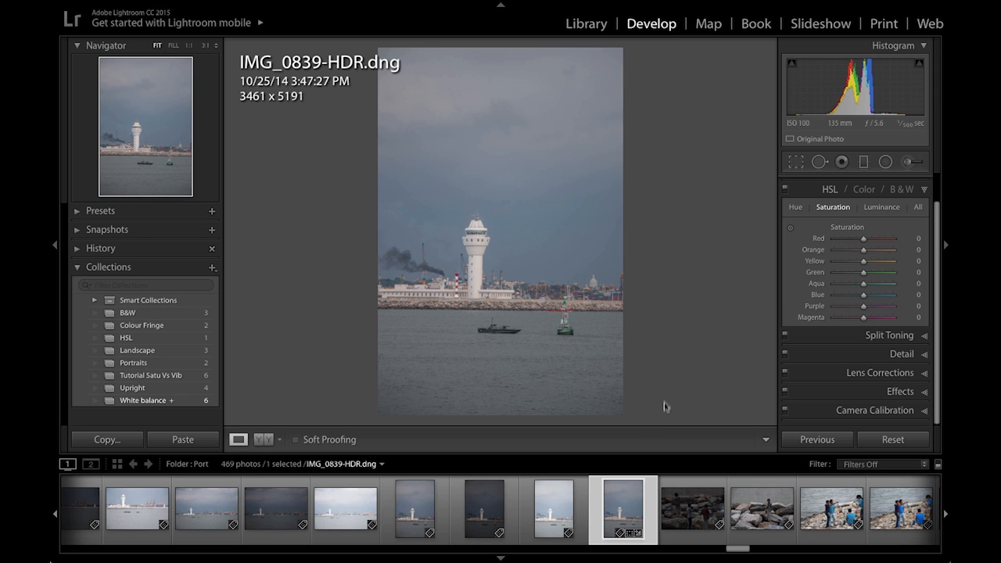
Try Highlights at −34 and Shadows at +76 on the HDR photo, and reapply the automatic tone.
scroll(880, 237, "up", 3)
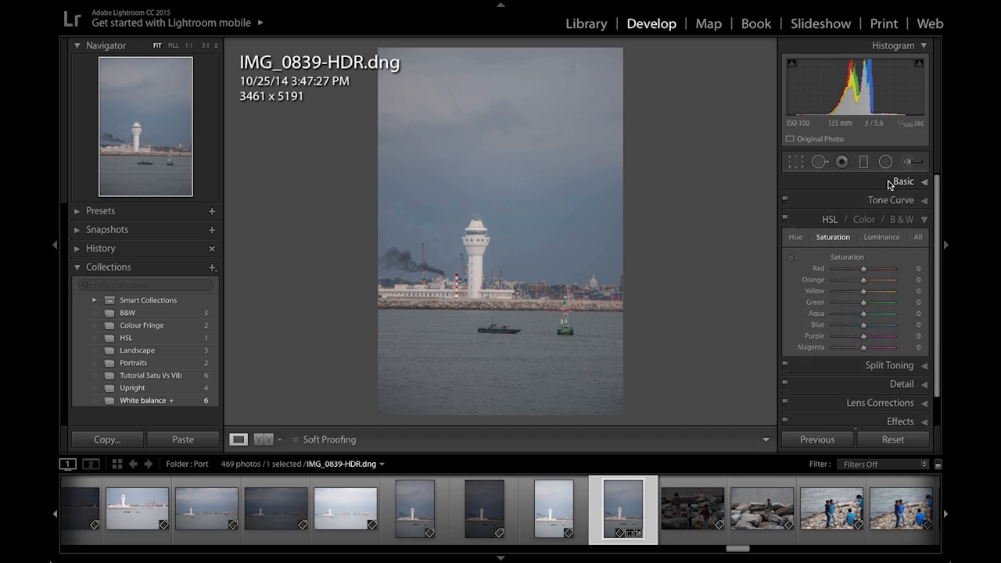
left_click(890, 185)
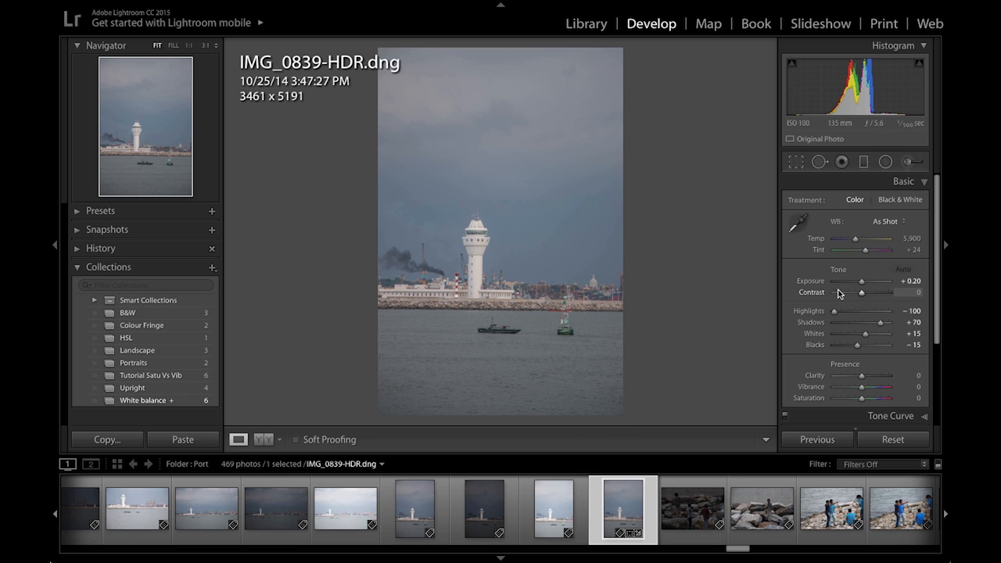
left_click_drag(835, 311, 880, 333)
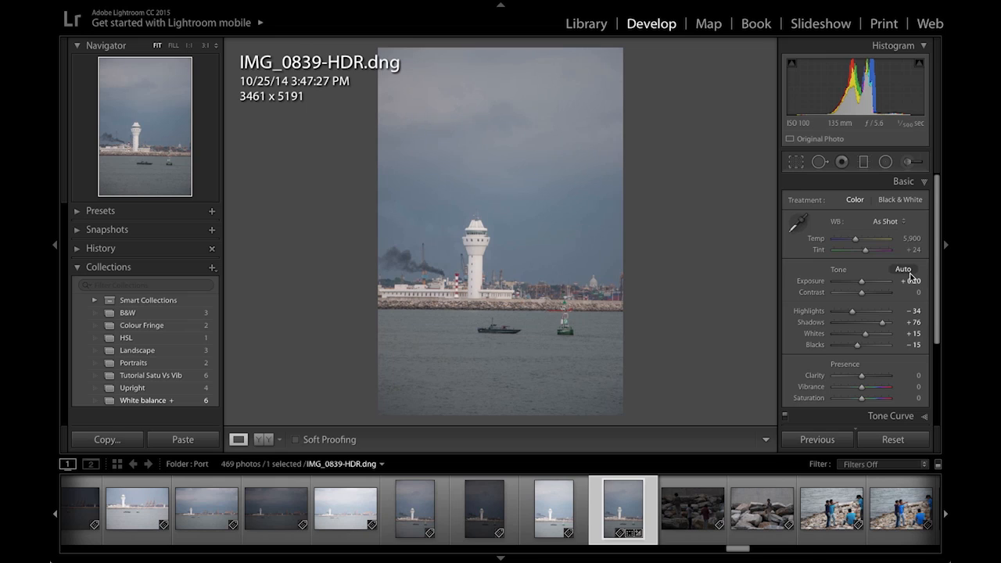
left_click(909, 273)
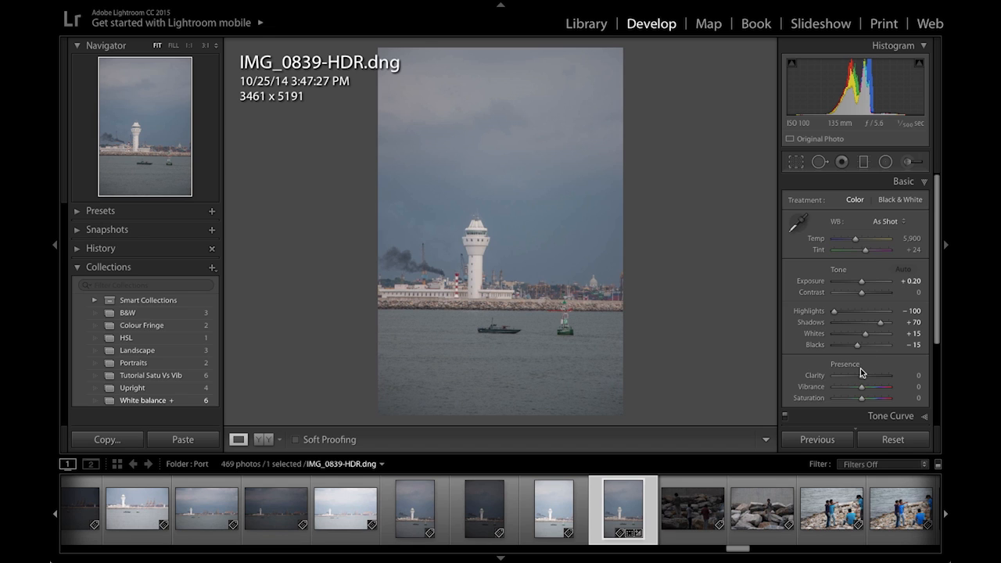
Raise the HDR photo's Clarity to +15.
key("Up")
key("Up")
key("Up")
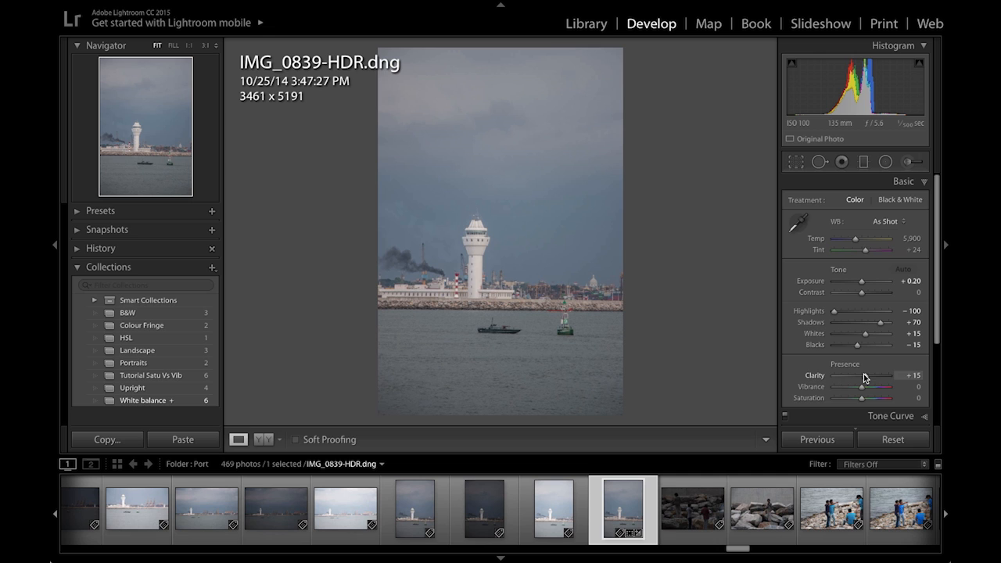
Add a nearly horizontal graduated filter from the tower's top down to the water and set its Exposure to −1.63.
left_click(865, 162)
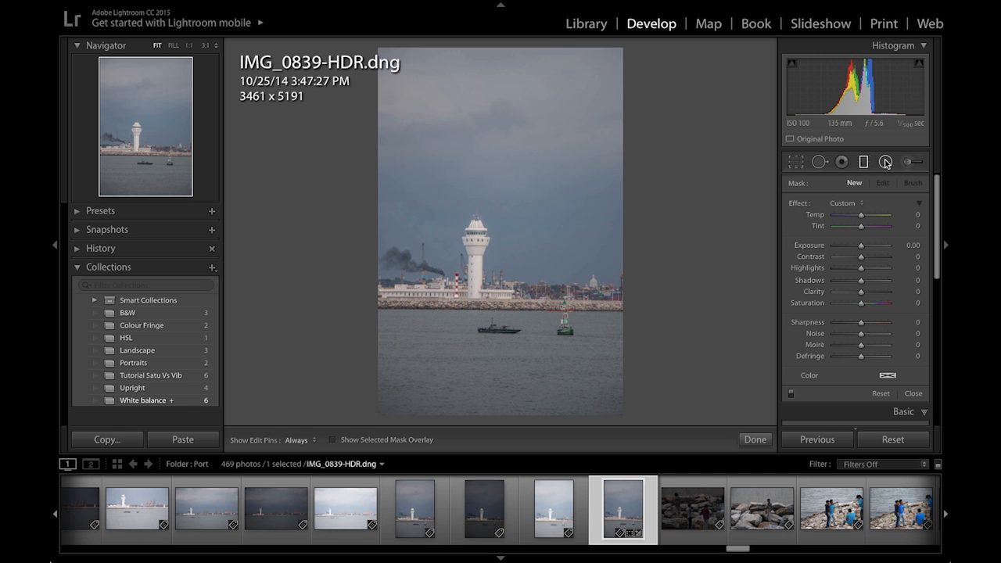
left_click_drag(553, 227, 555, 356)
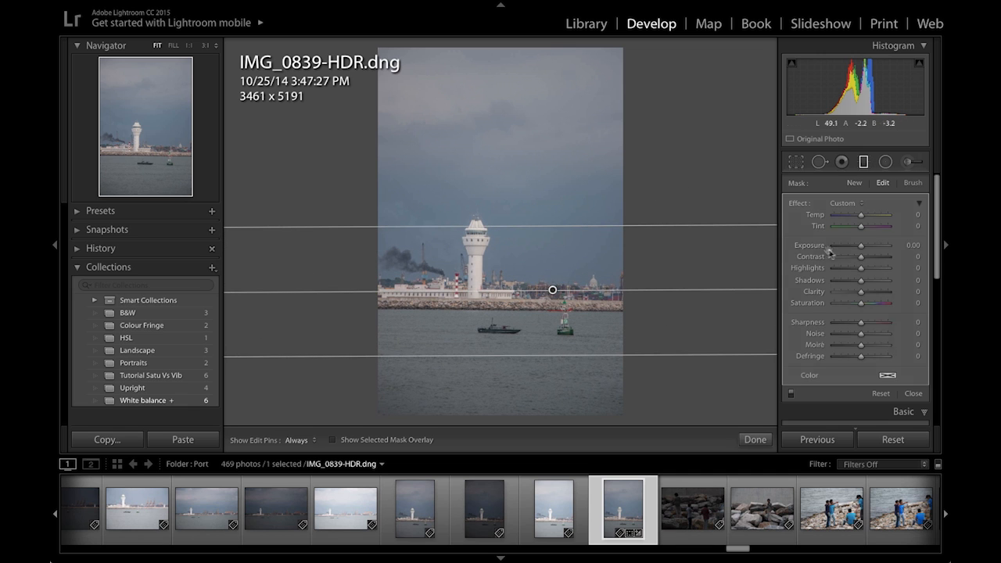
left_click_drag(860, 247, 851, 249)
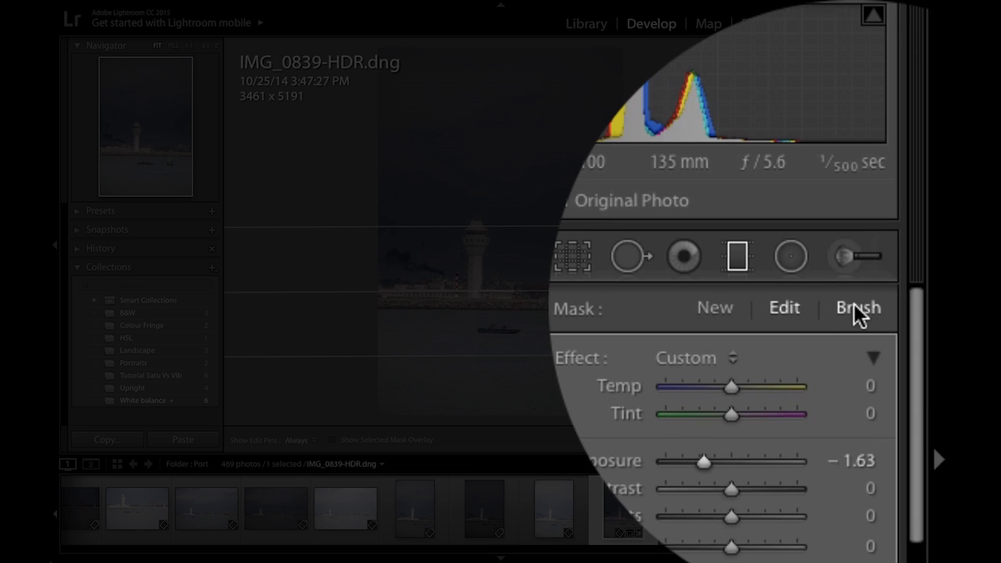
Erase the graduated filter's effect from the white tower using the mask brush at size 5 with Auto Mask on.
left_click(854, 305)
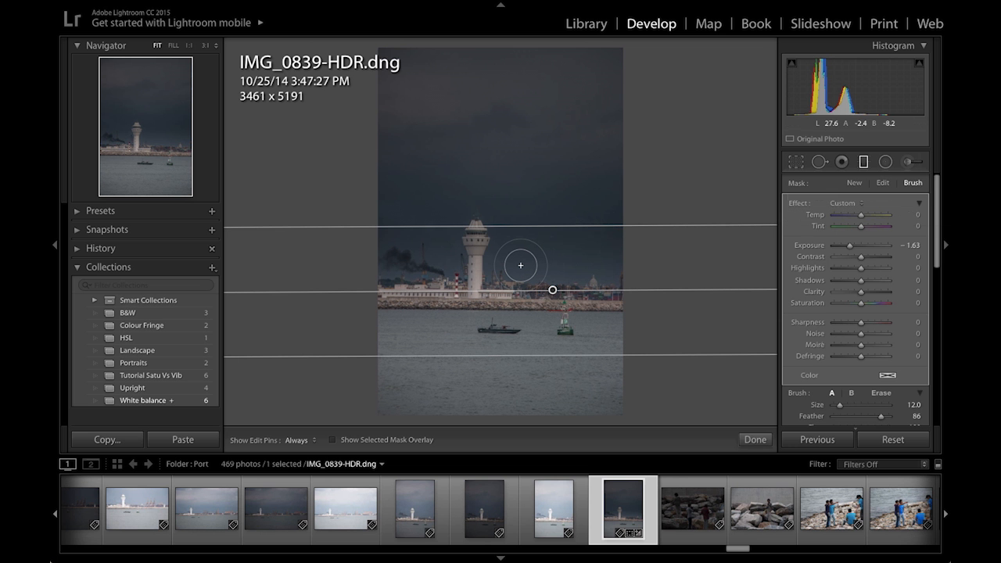
key("alt")
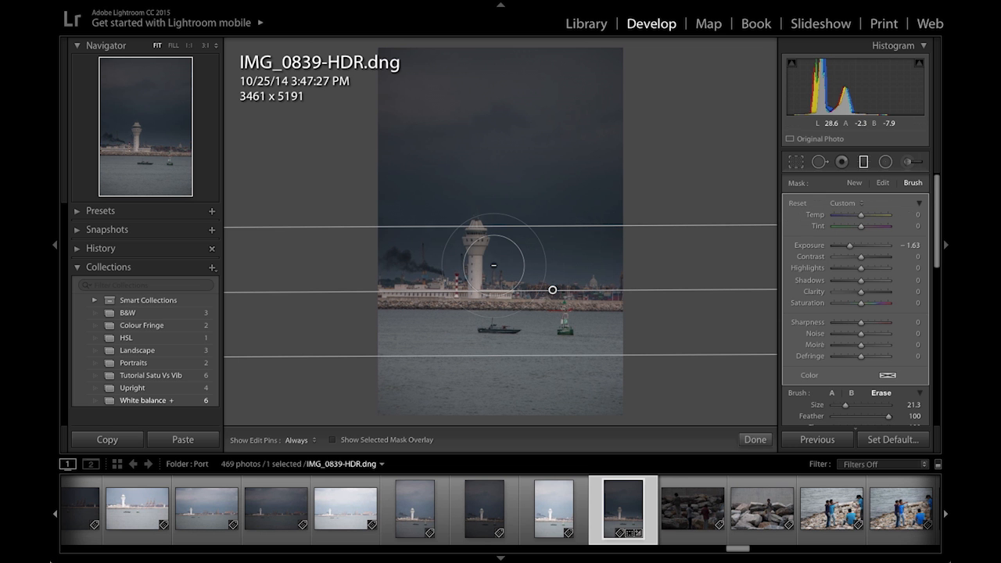
scroll(494, 265, "down", 5)
scroll(493, 265, "down", 2)
scroll(782, 307, "down", 3)
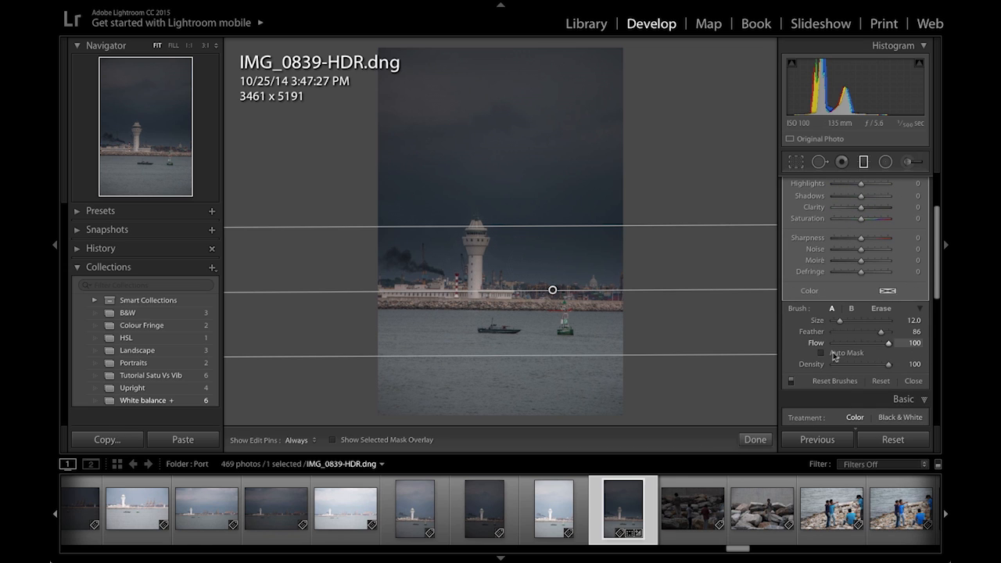
key("alt")
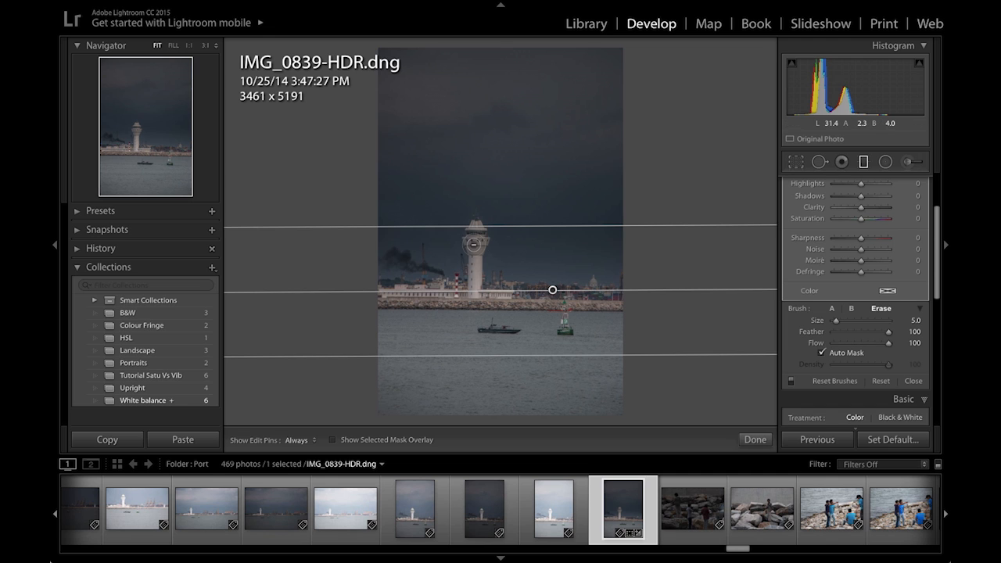
key("h")
mouse_move(480, 237)
left_mouse_down()
mouse_move(470, 236)
mouse_move(478, 225)
mouse_move(474, 298)
left_mouse_up()
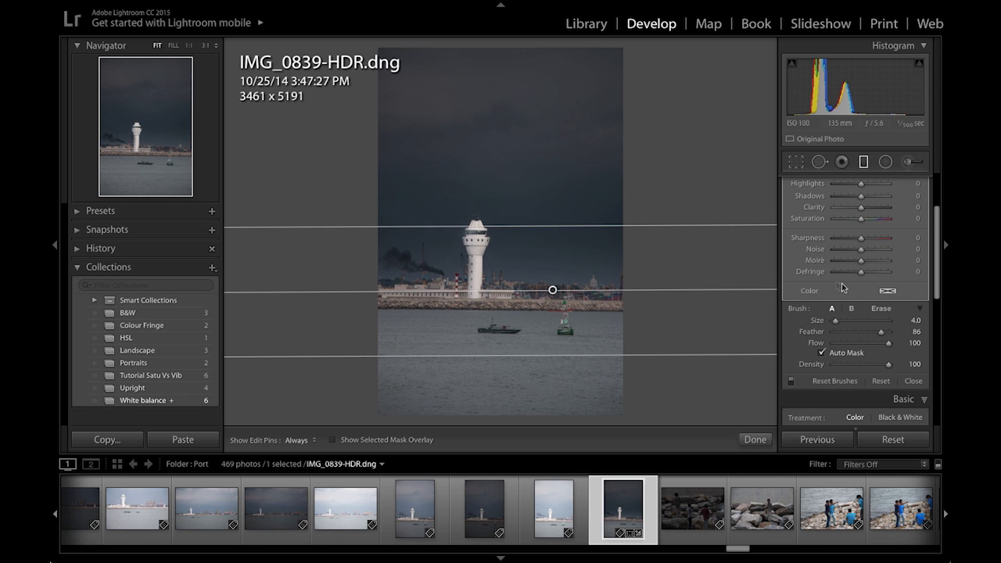
left_click(755, 440)
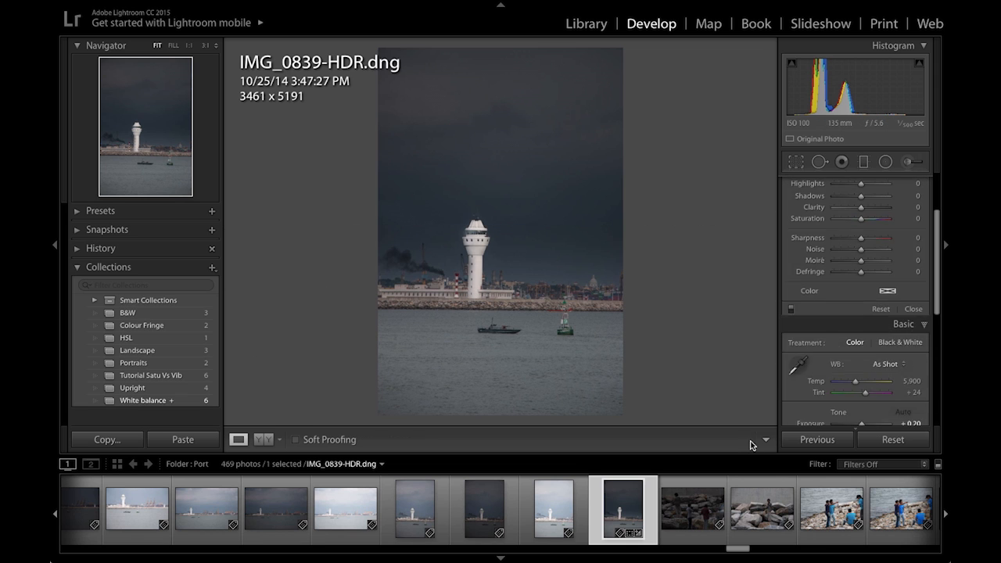
Reselect the graduated filter and set its Exposure to −1.40, Temp to 22 and Tint to 24.
left_click(864, 161)
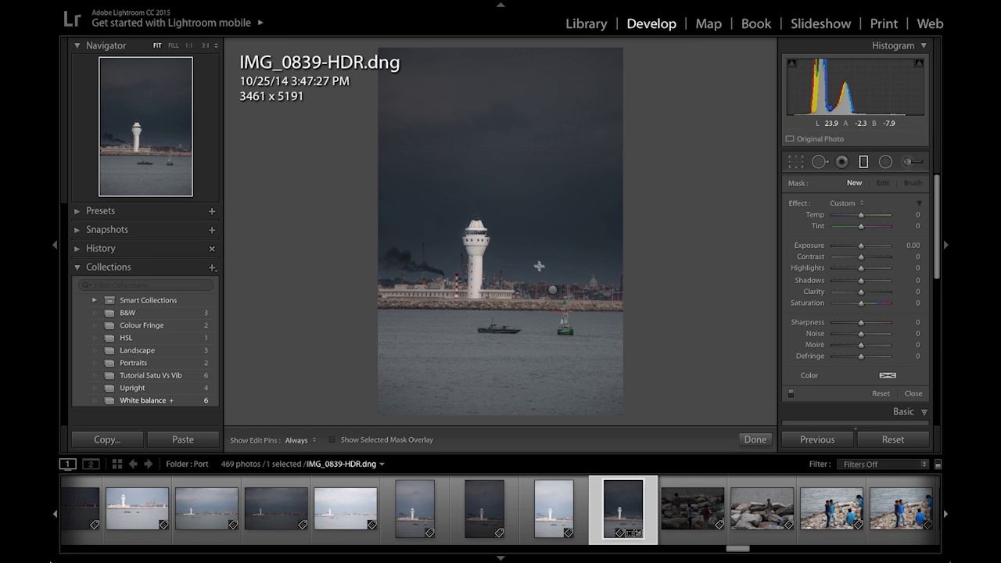
left_click(552, 291)
left_click_drag(848, 245, 851, 249)
left_click_drag(861, 215, 857, 216)
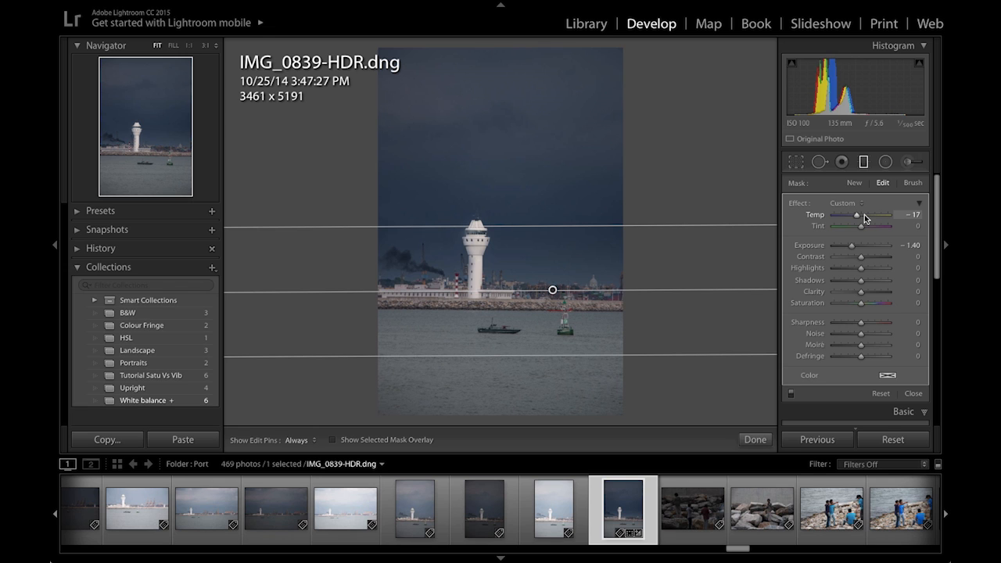
left_click_drag(862, 226, 866, 221)
left_click(865, 215)
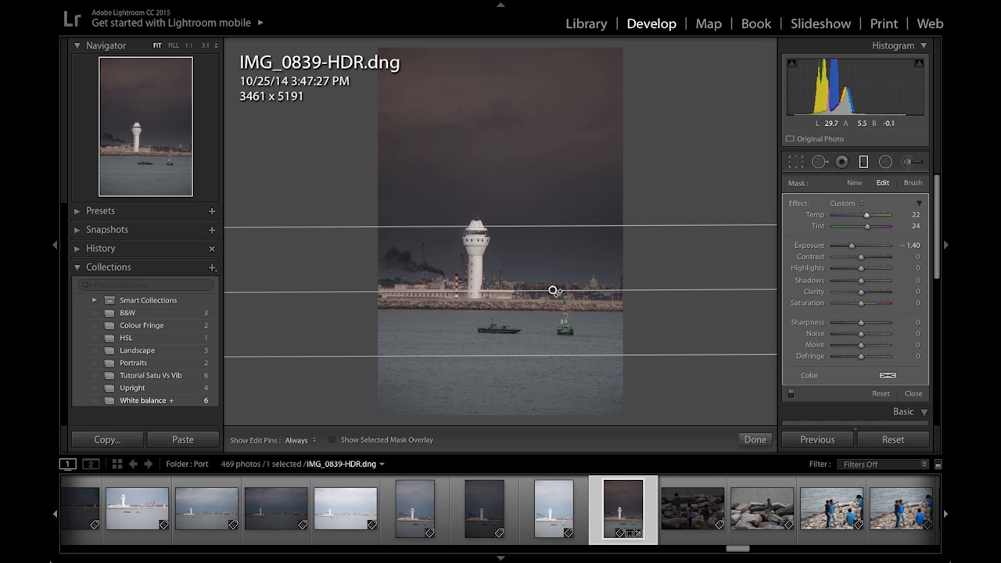
Move the graduated filter upward and widen its transition from the upper sky to the water below the boat.
left_click_drag(553, 288, 550, 253)
left_click_drag(547, 185, 545, 110)
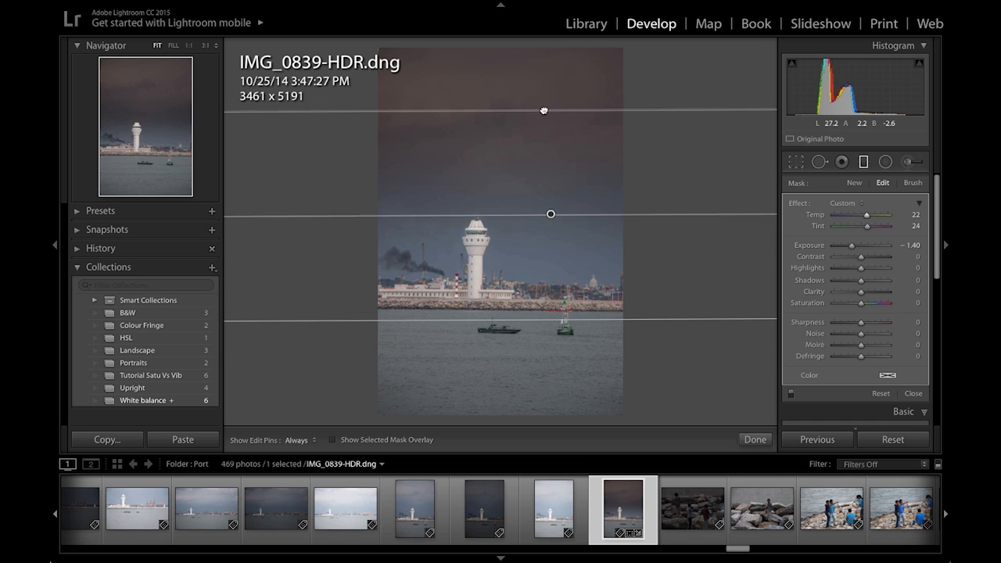
left_click_drag(527, 319, 532, 357)
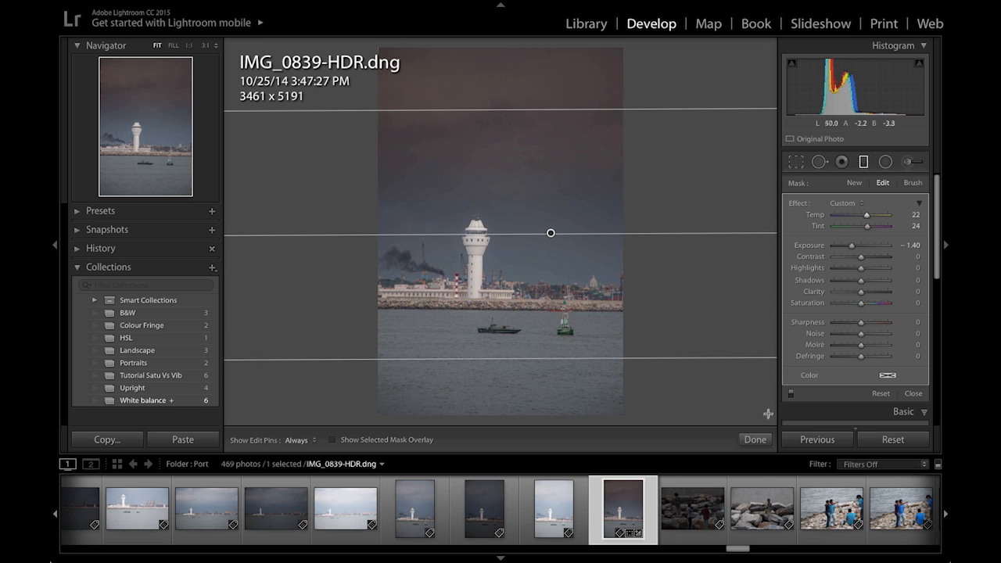
left_click(756, 440)
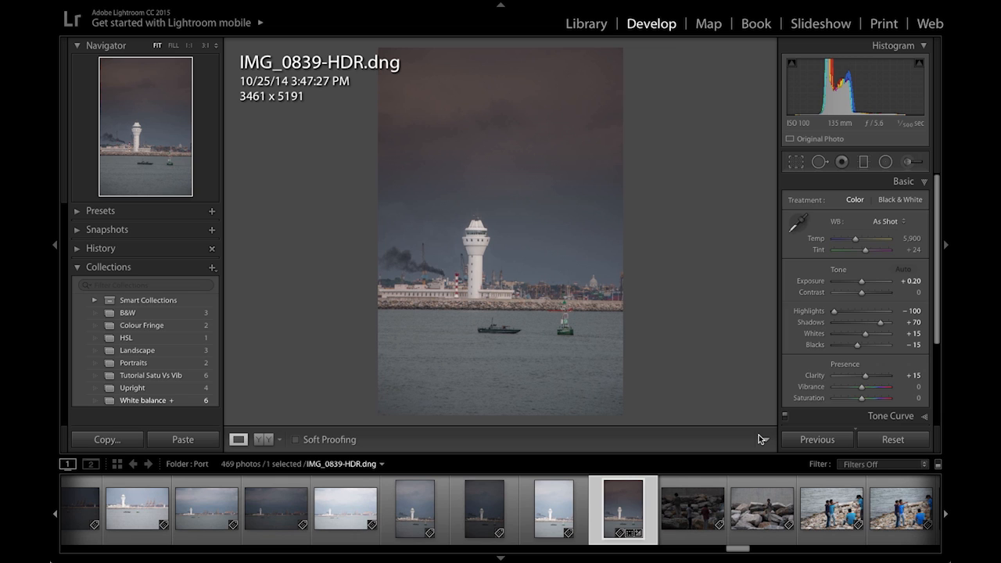
Select the three overlapping sunset mountain photos IMG_2112.CR2, IMG_2115.CR2 and IMG_2118.CR2 together.
scroll(459, 517, "left", 6)
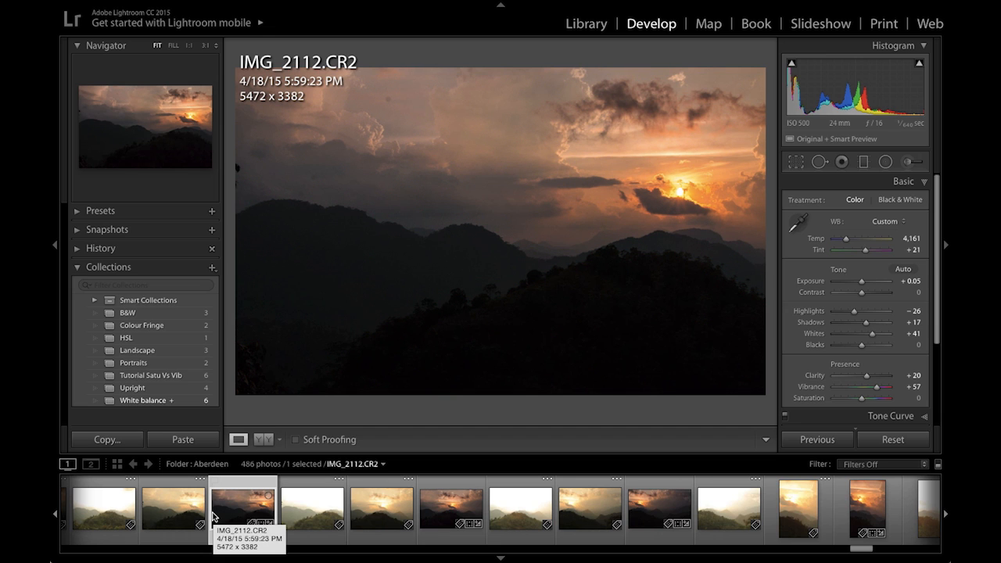
left_click(446, 521)
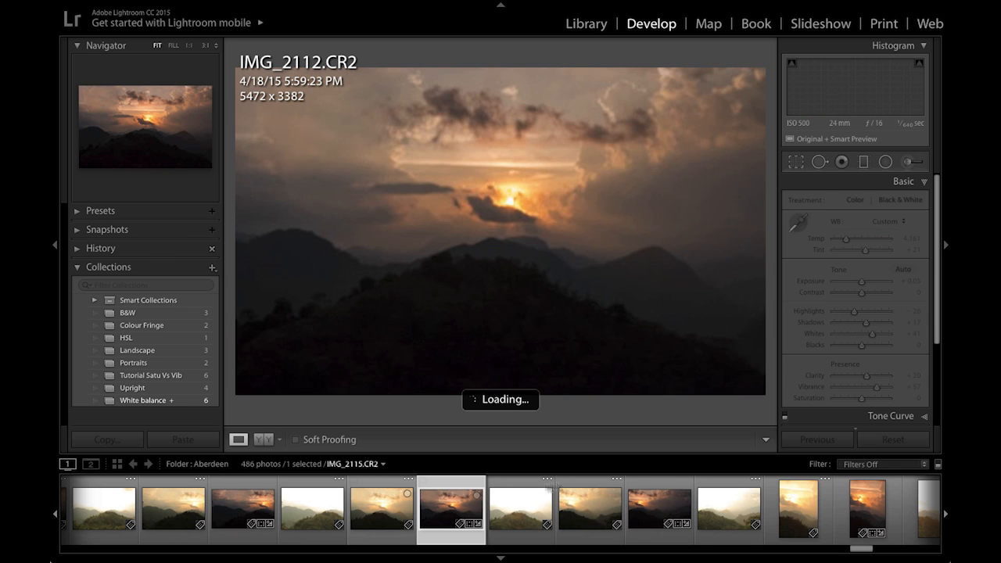
left_click(653, 508)
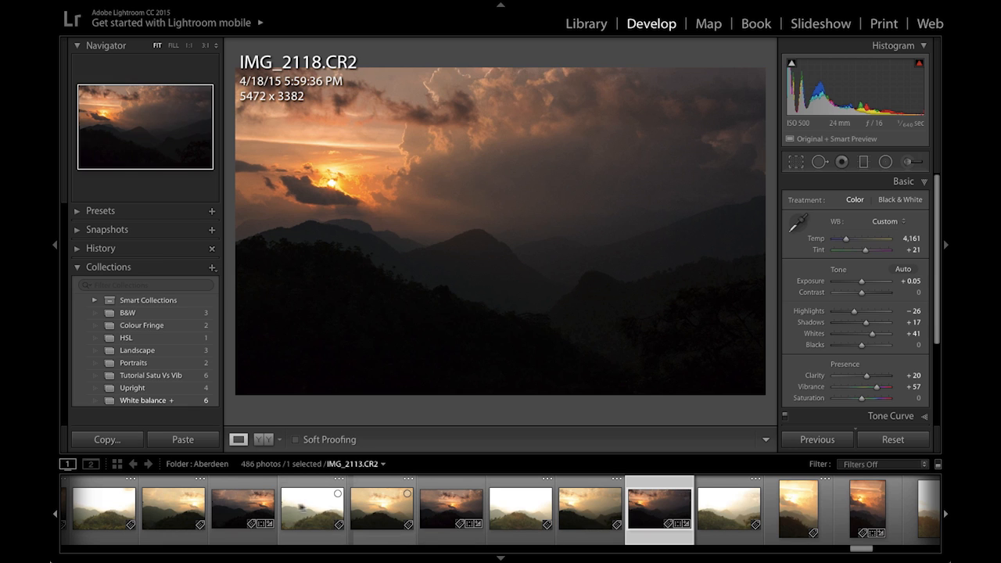
left_click(223, 507)
left_click(453, 515, "ctrl")
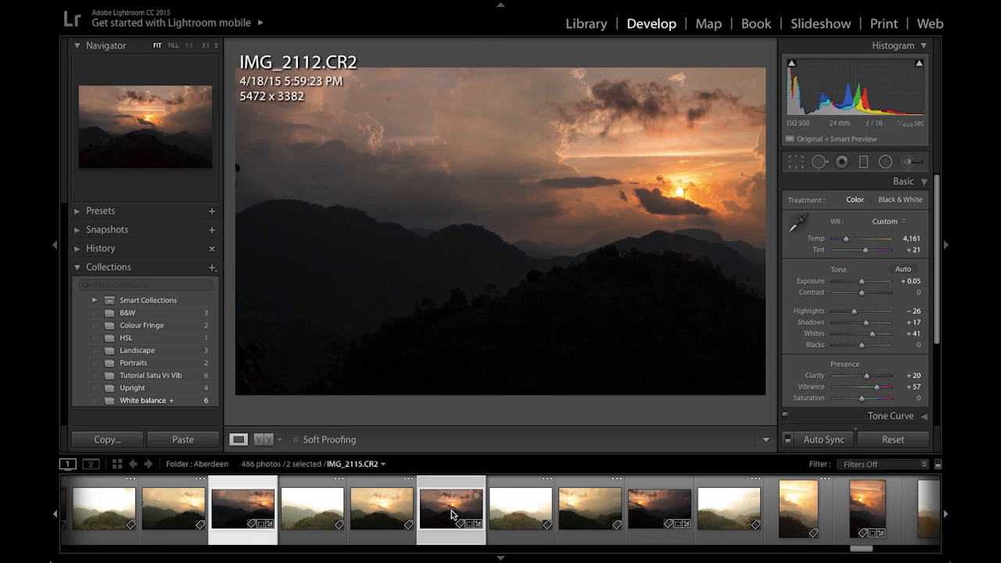
left_click(647, 533, "ctrl")
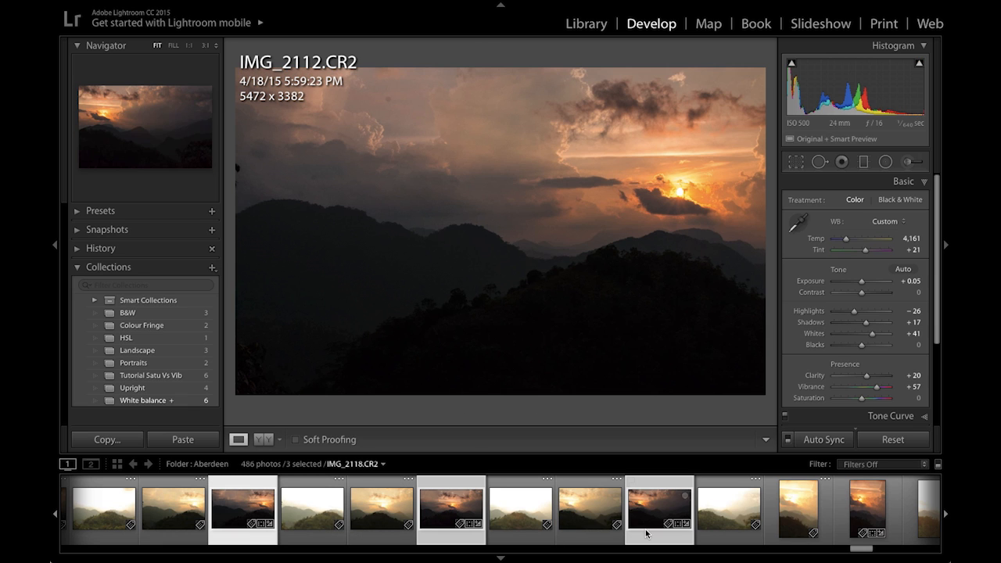
Start a Panorama Photo Merge of the three selected sunset photos.
right_click(475, 496)
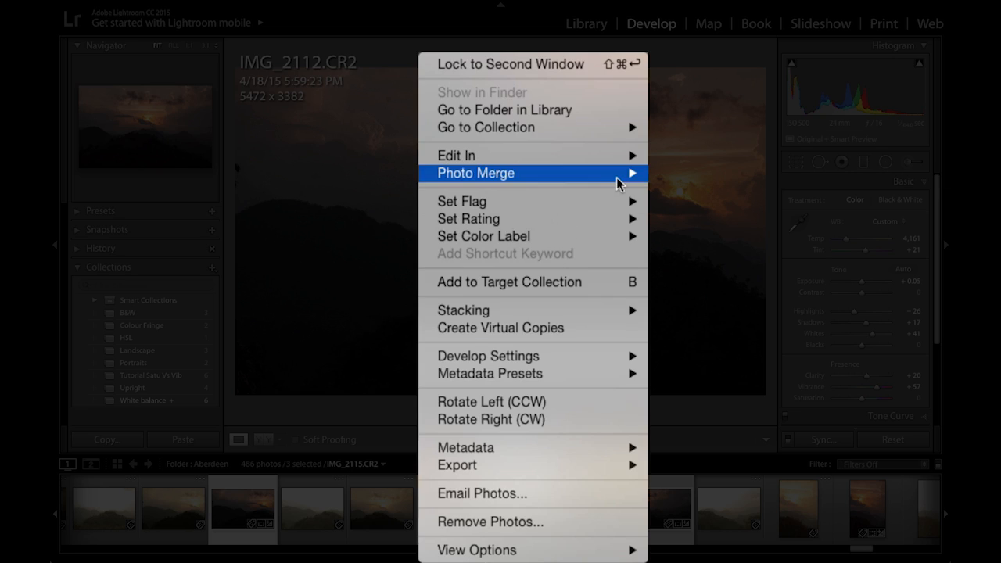
mouse_move(508, 280)
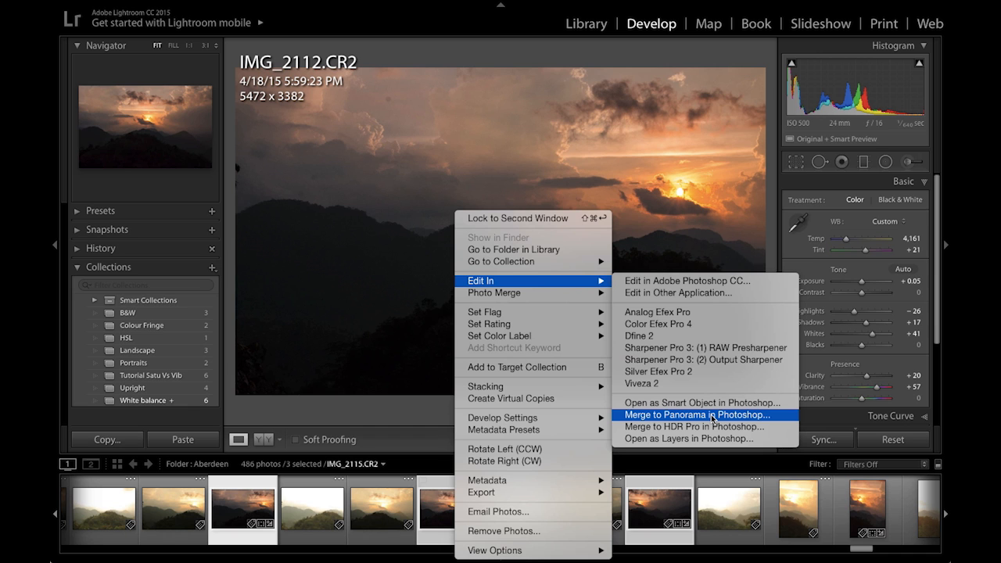
mouse_move(598, 295)
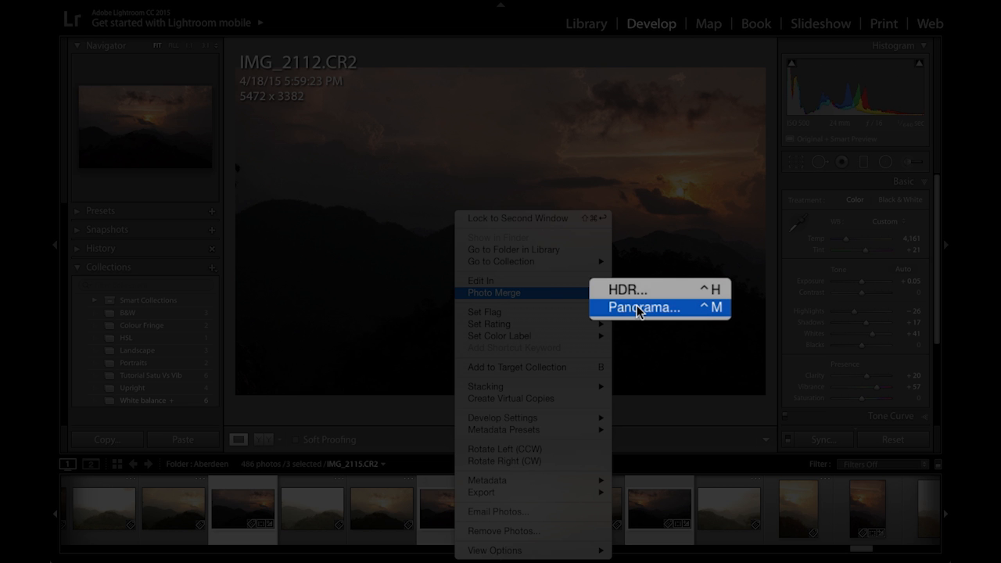
left_click(638, 308)
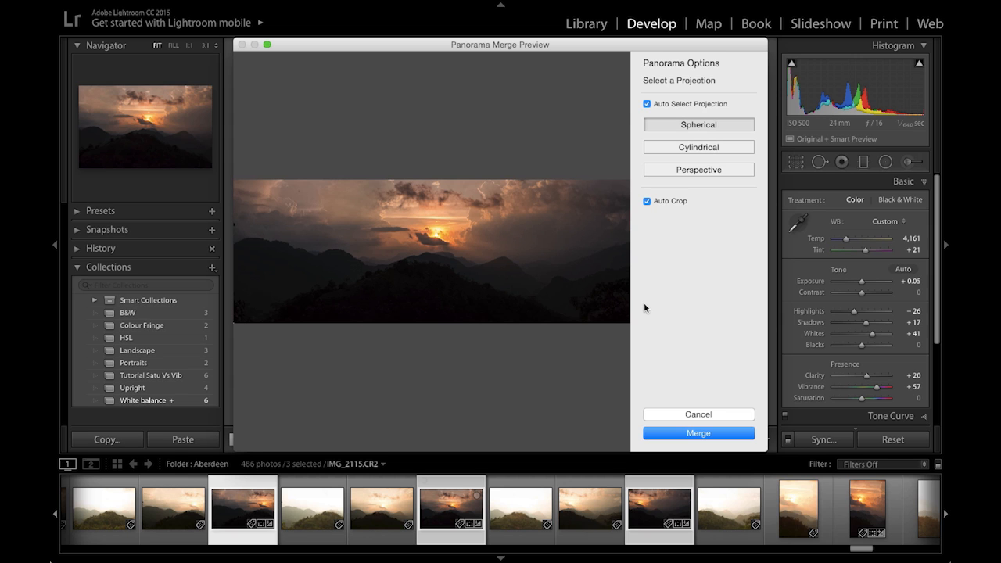
Preview the panorama without Auto Crop in Perspective and Cylindrical projection, and restore Auto Select Projection and Auto Crop.
left_click(647, 201)
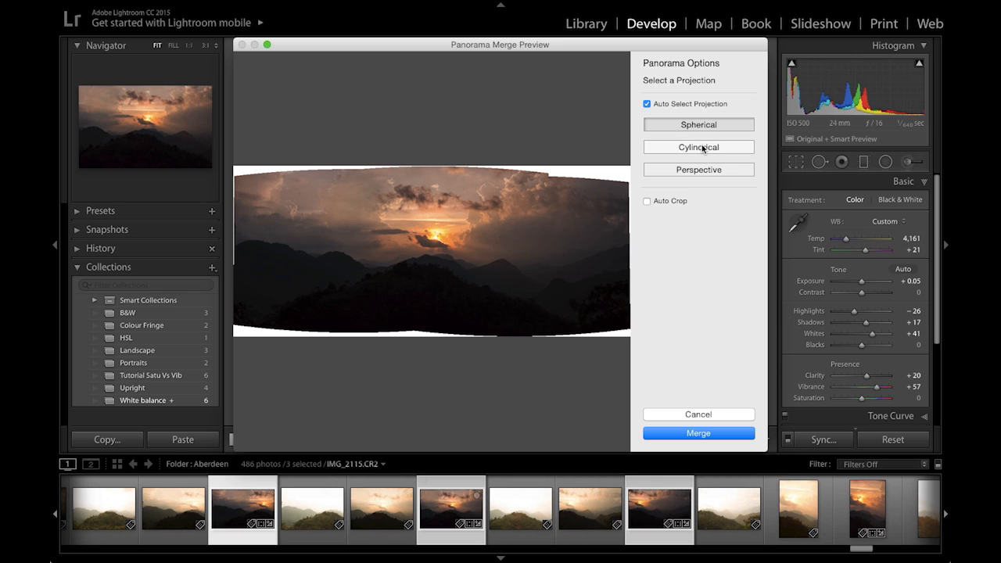
left_click(701, 173)
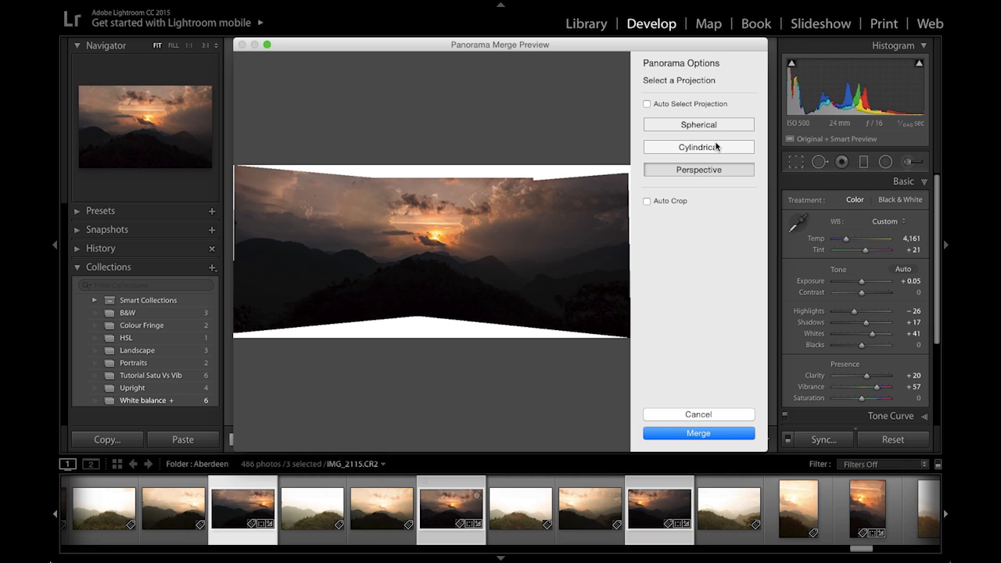
left_click(716, 147)
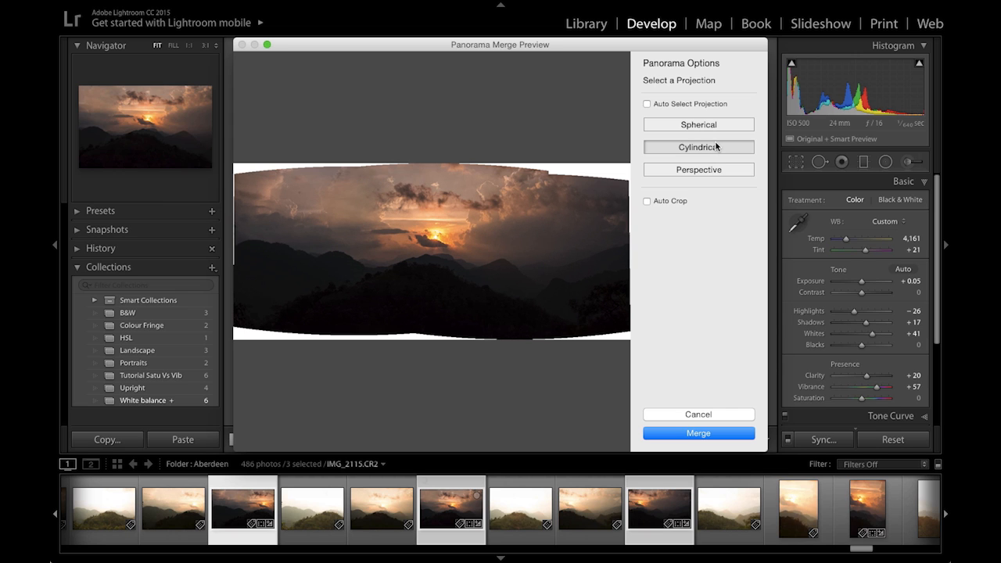
left_click(649, 104)
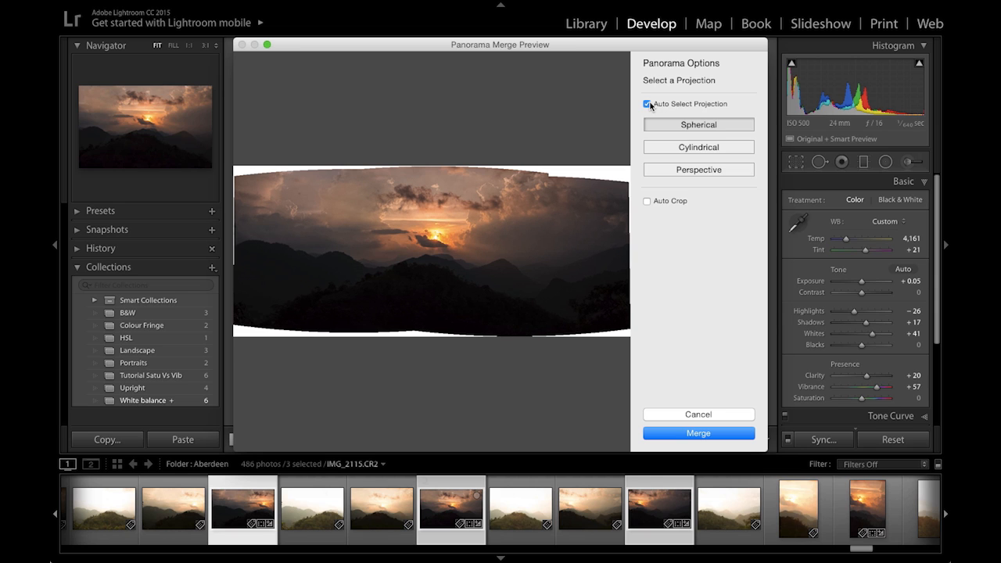
left_click(647, 202)
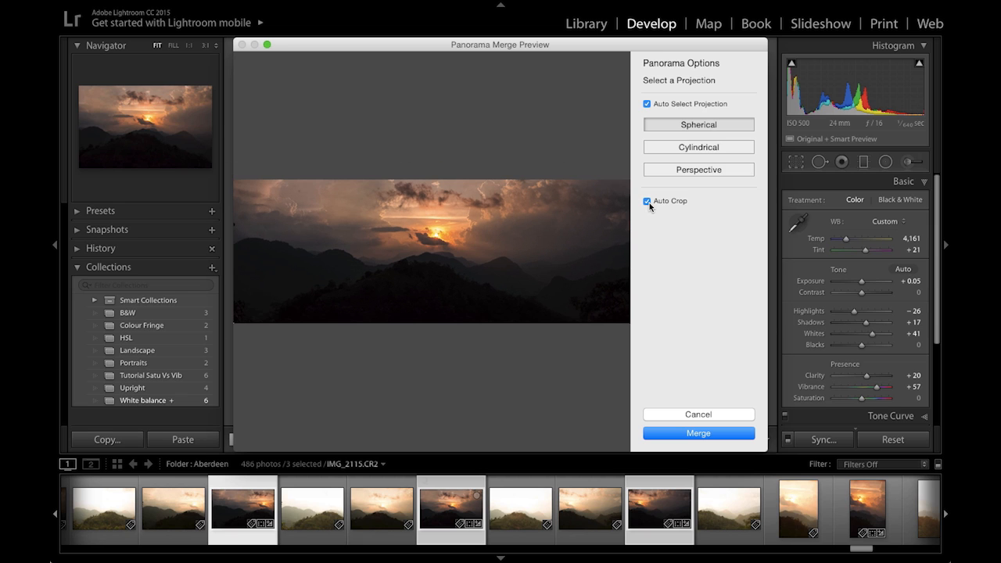
left_click(647, 201)
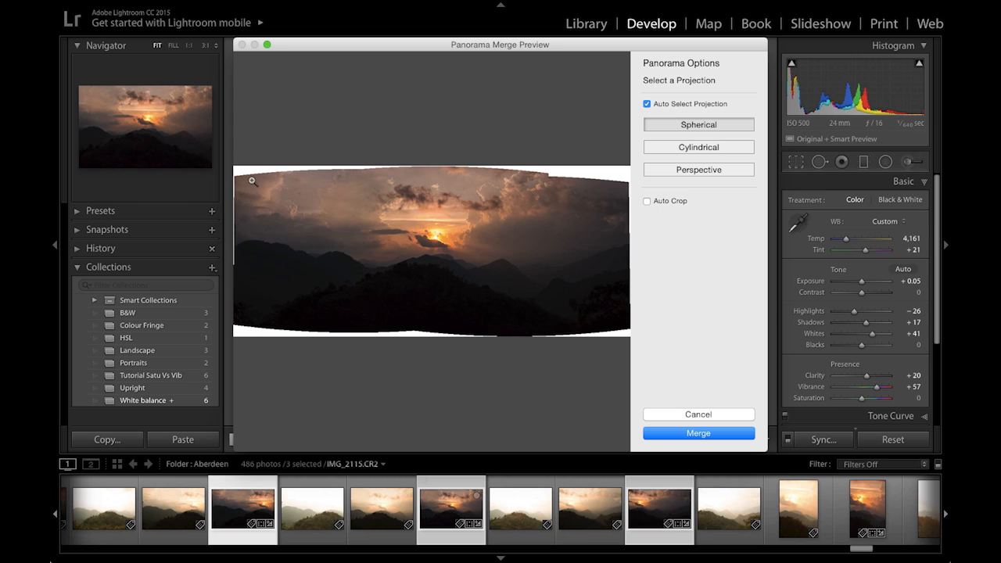
left_click(647, 201)
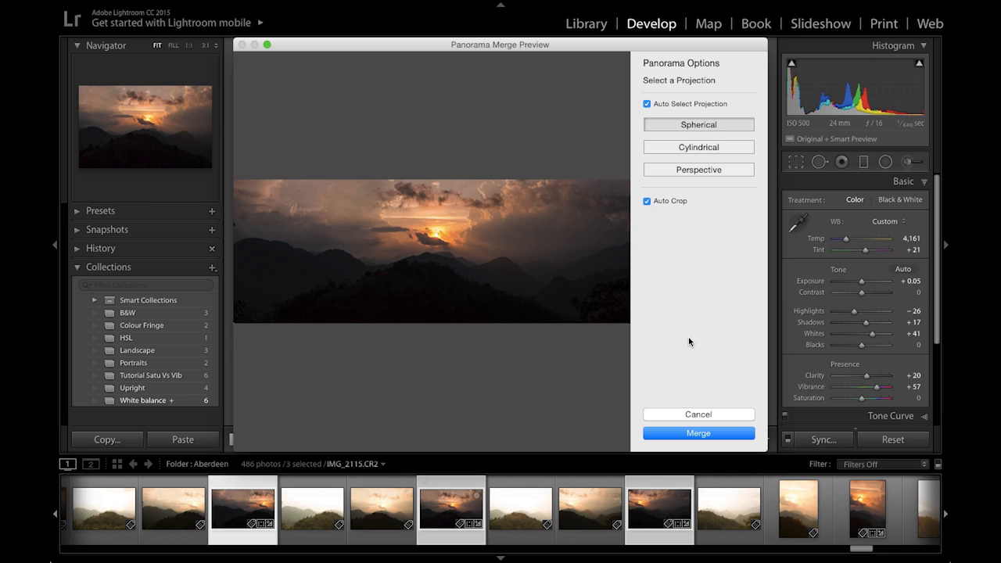
Merge the auto-cropped Spherical panorama, open the merged photo and check the area around the sun up close.
left_click(700, 434)
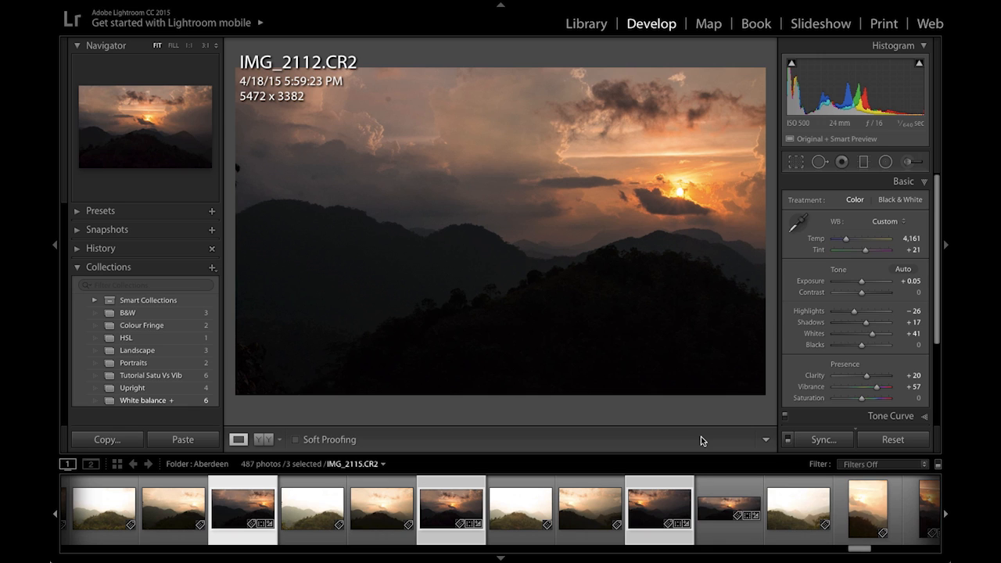
left_click(716, 503)
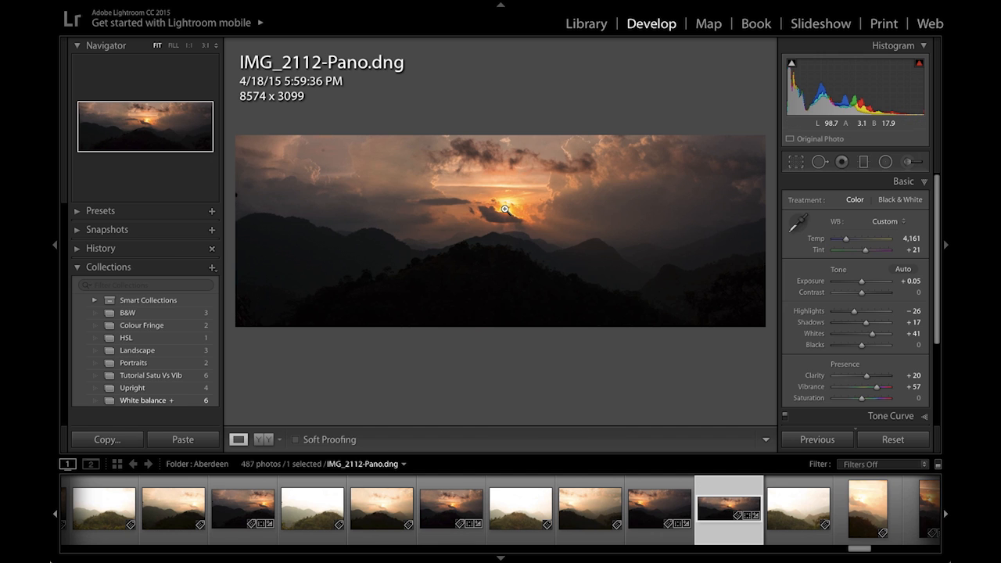
left_click(505, 208)
left_click(504, 208)
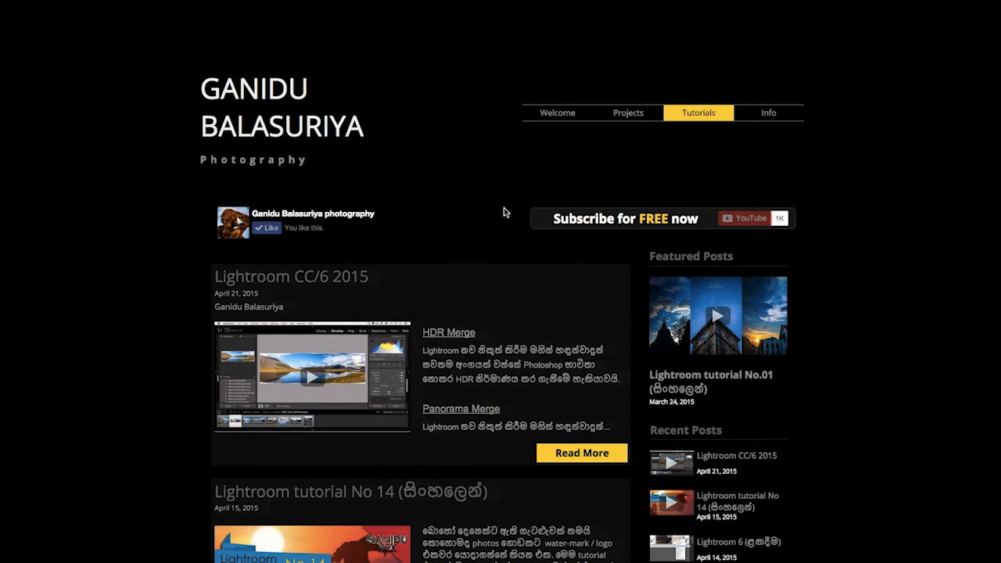
Look through the Lightroom posts on the photography website's Tutorials page in the browser.
scroll(76, 381, "down", 5)
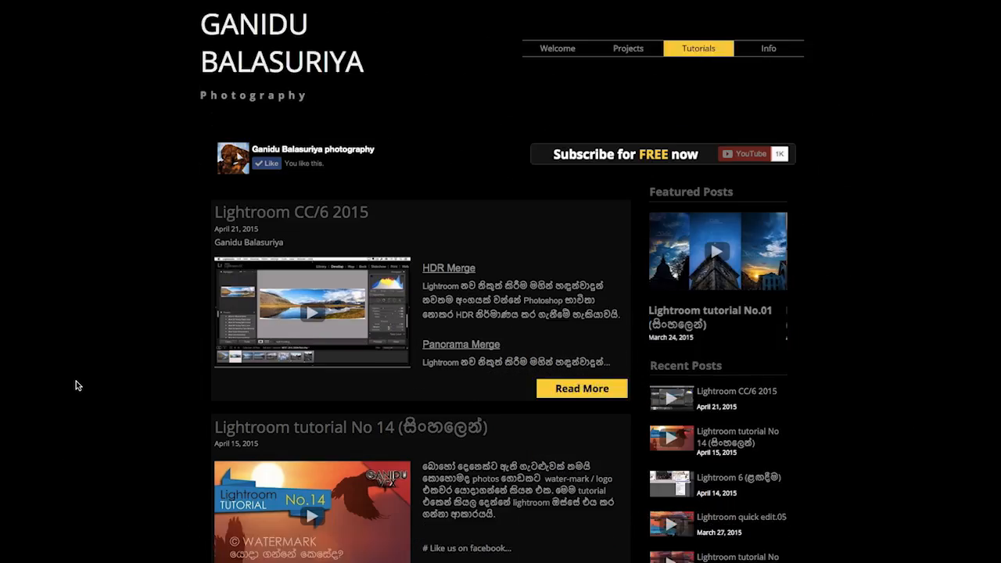
scroll(76, 381, "up", 5)
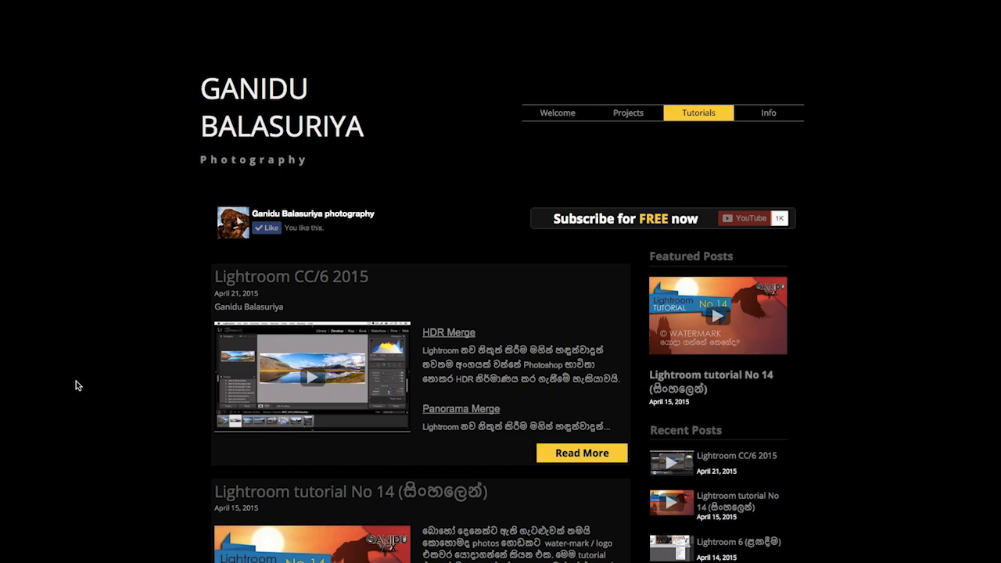
scroll(76, 384, "down", 6)
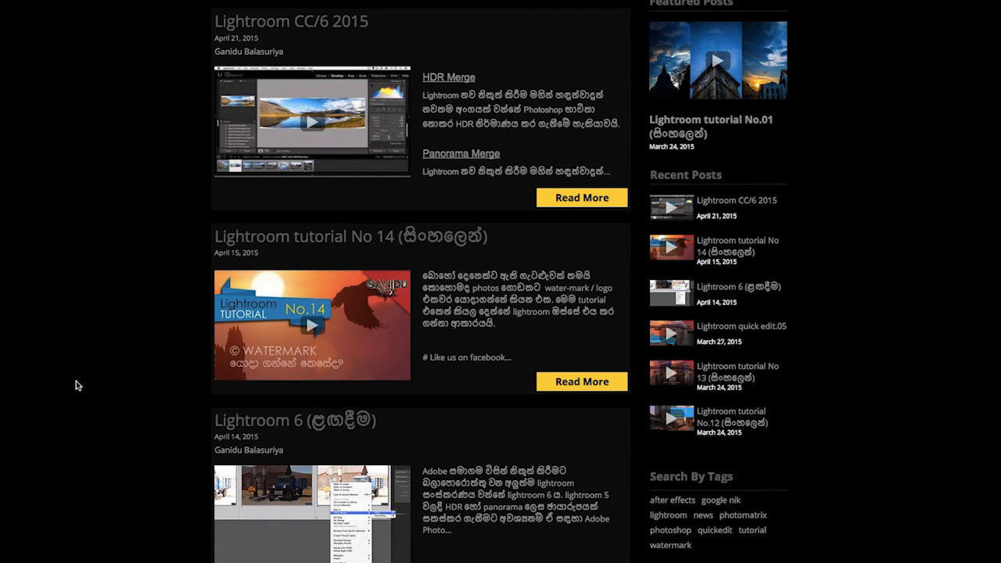
scroll(76, 385, "down", 1)
scroll(75, 385, "up", 5)
scroll(76, 384, "up", 2)
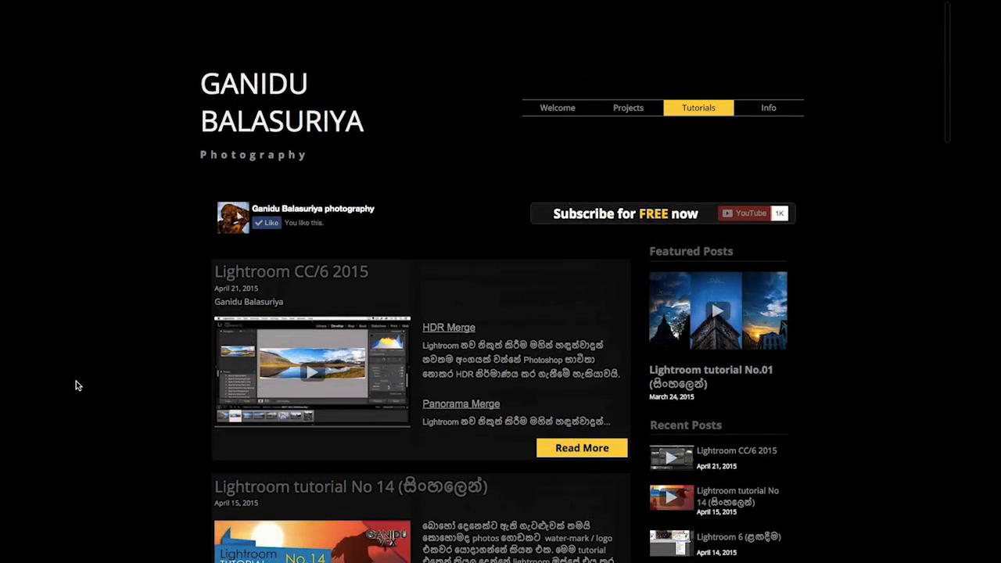